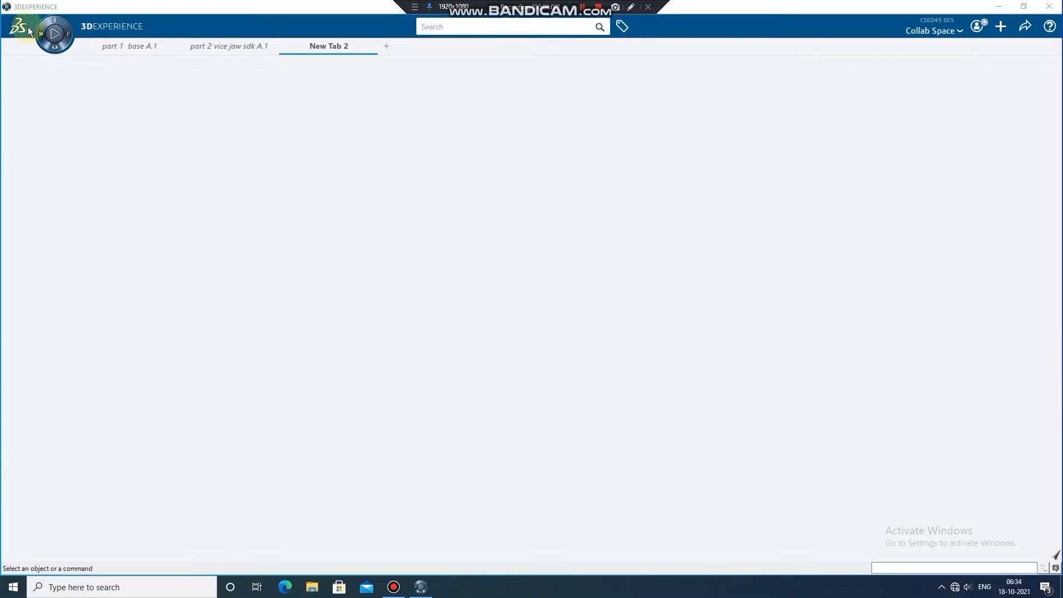
Create a new 3D part and open a sketch on its yz plane
click(40, 33)
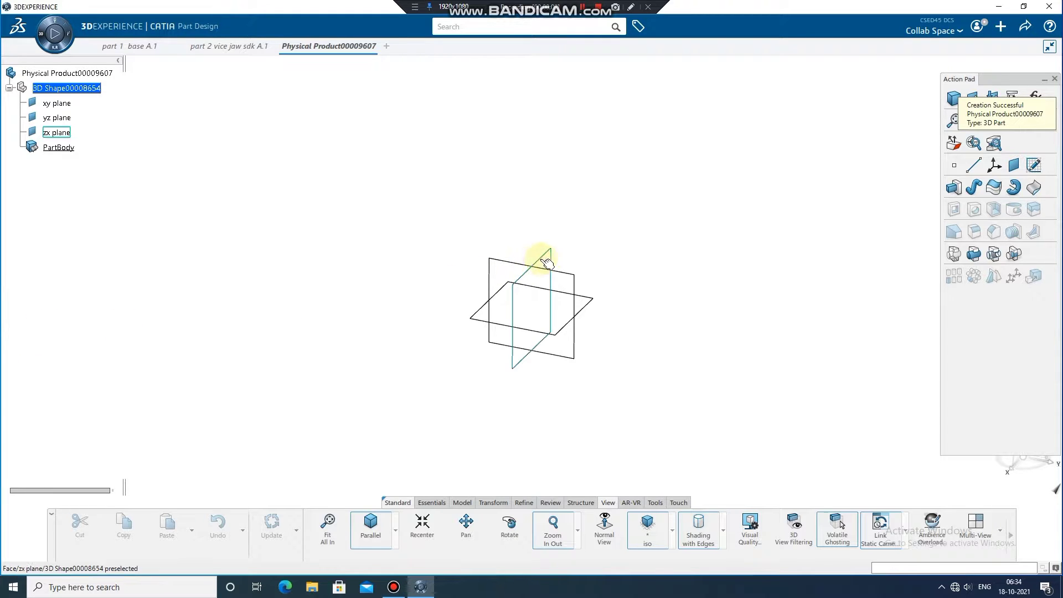
click(569, 278)
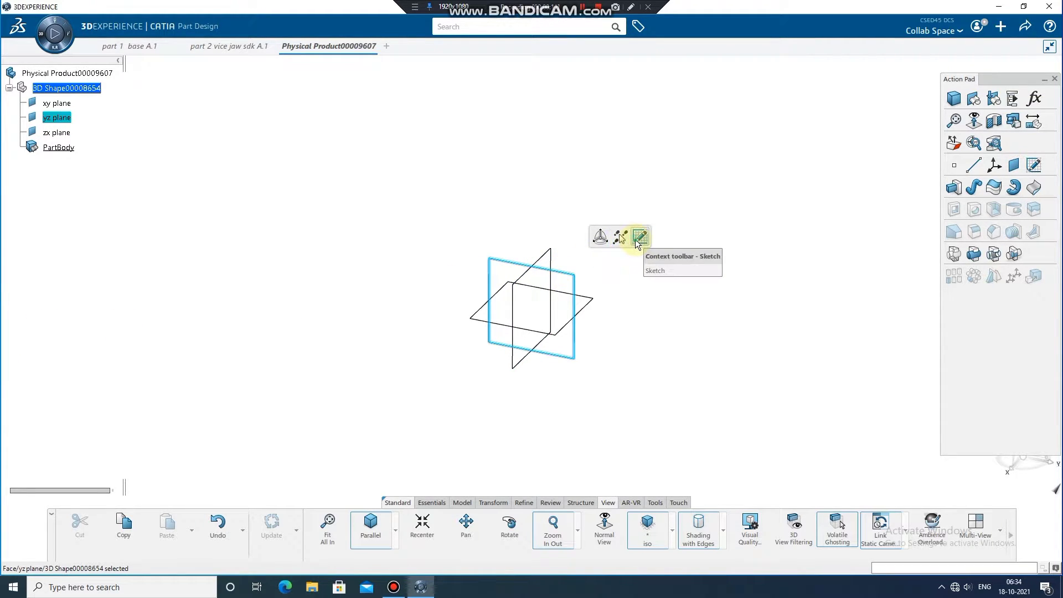
click(637, 237)
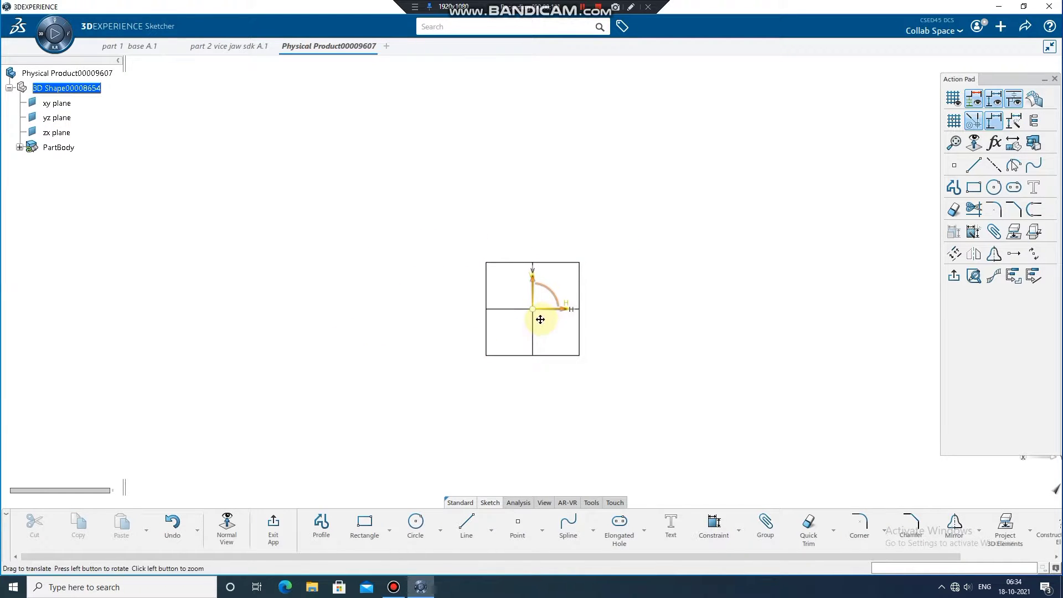
middle_drag(565, 287, 534, 290)
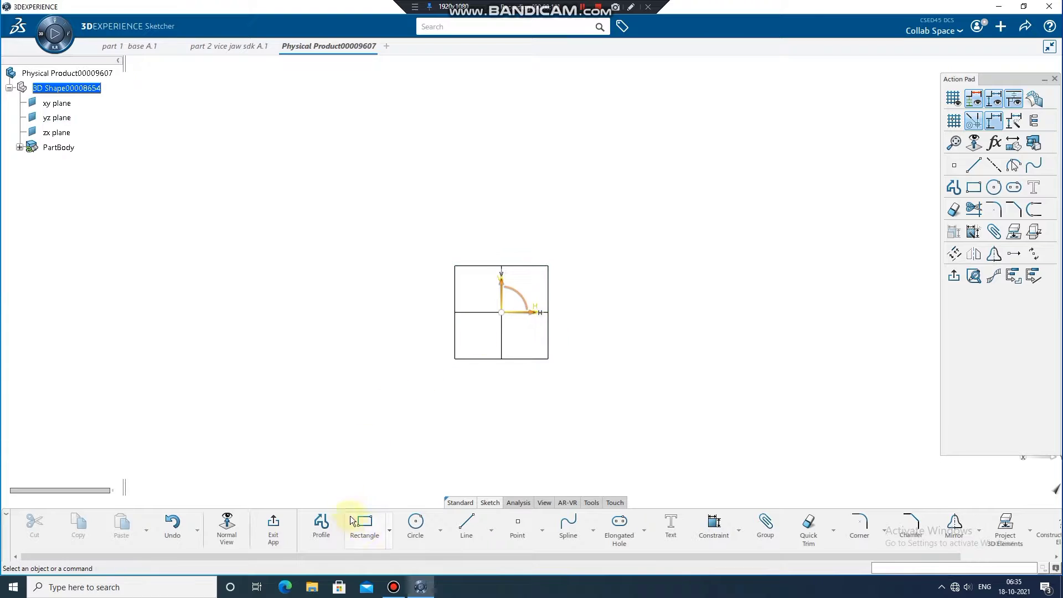
Draw a profile from a 36 mm horizontal line above the H axis through the right-hand steps, ending with a base line about 125 mm long along the axis
click(315, 527)
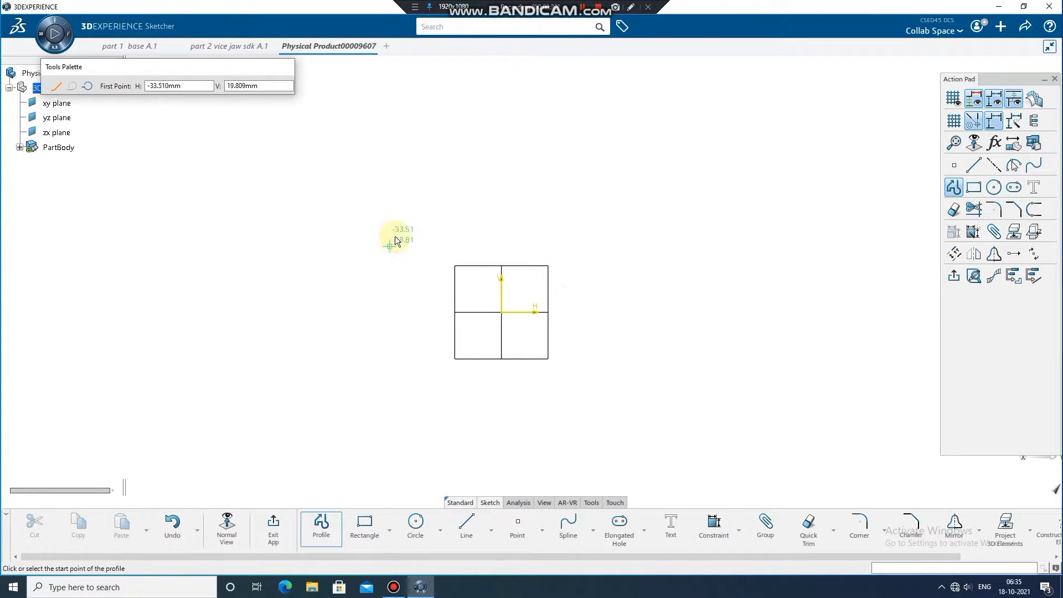
click(381, 234)
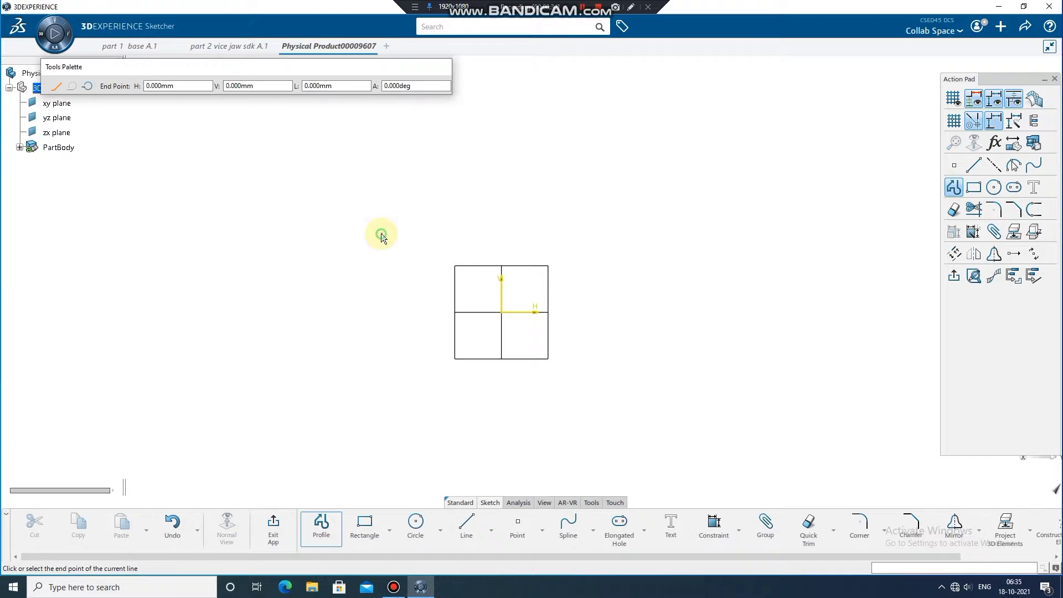
click(503, 233)
click(502, 259)
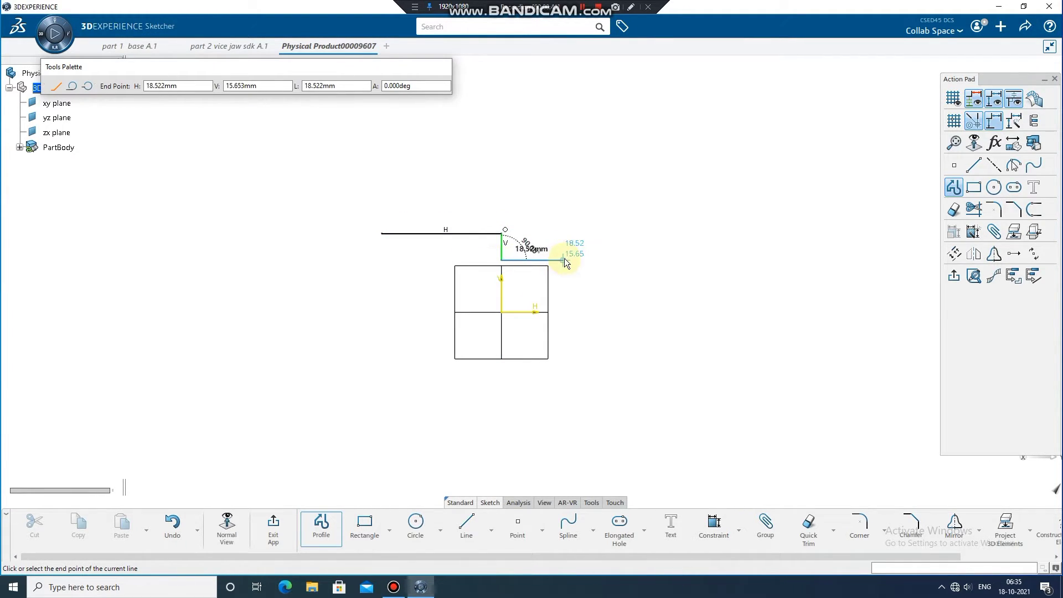
click(564, 259)
click(563, 218)
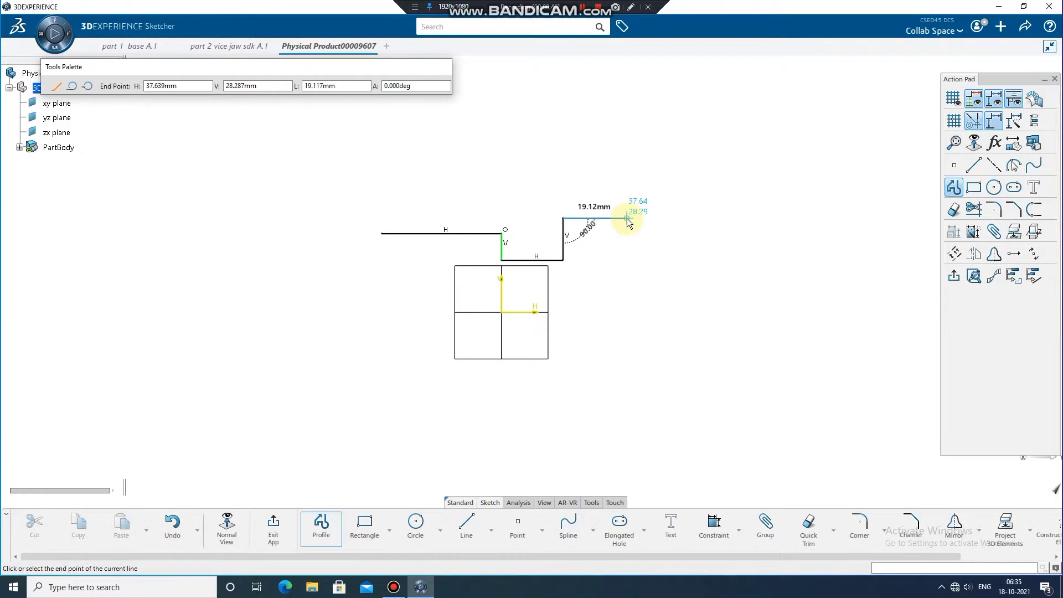
click(634, 218)
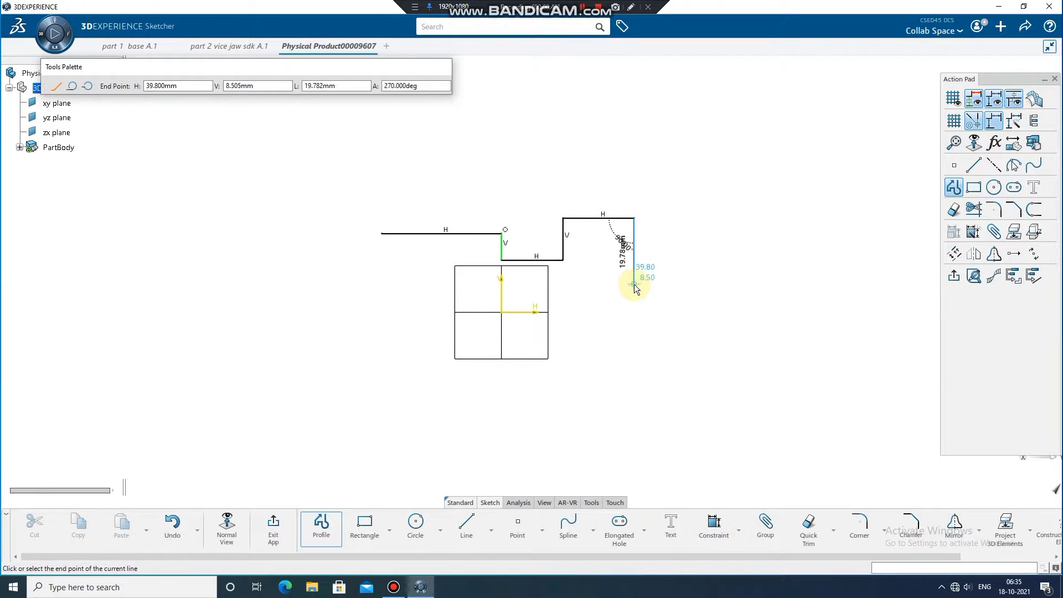
click(634, 312)
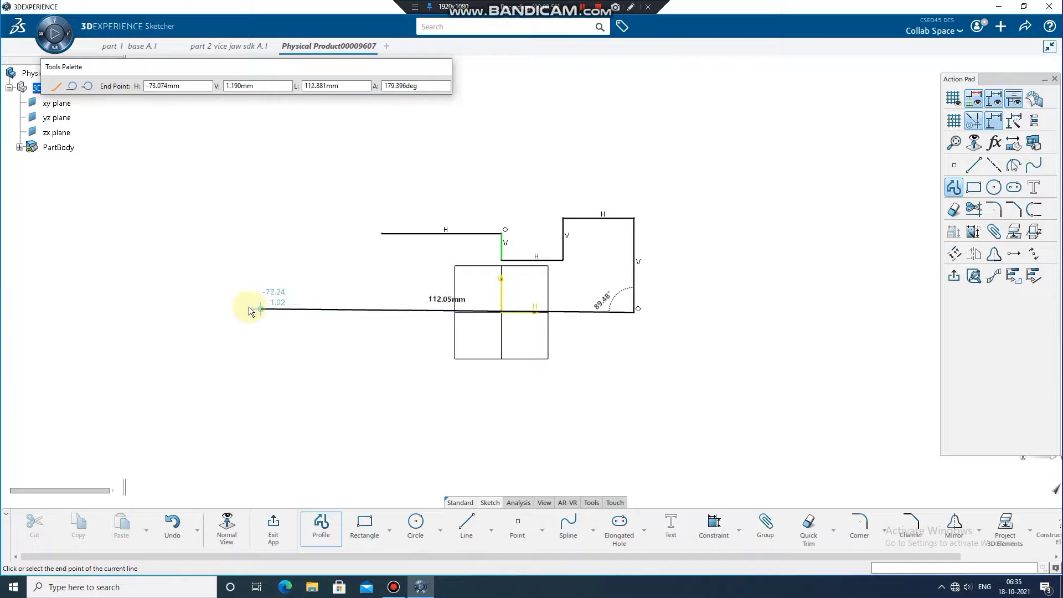
click(217, 312)
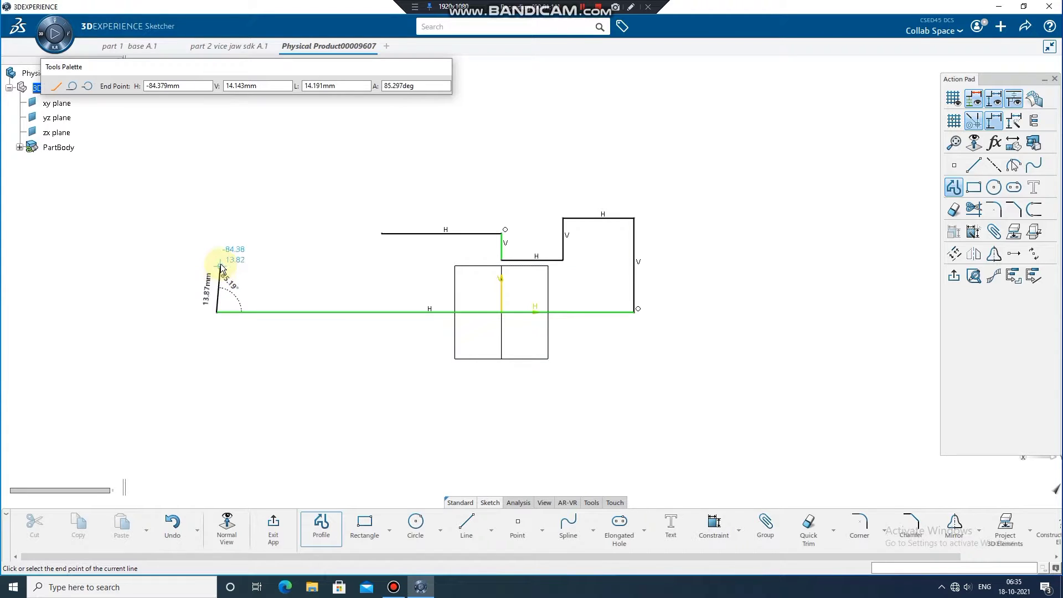
Close the profile on the left with an end about 14 mm high, a groove about 16 mm wide, and a step up to the starting point
click(217, 267)
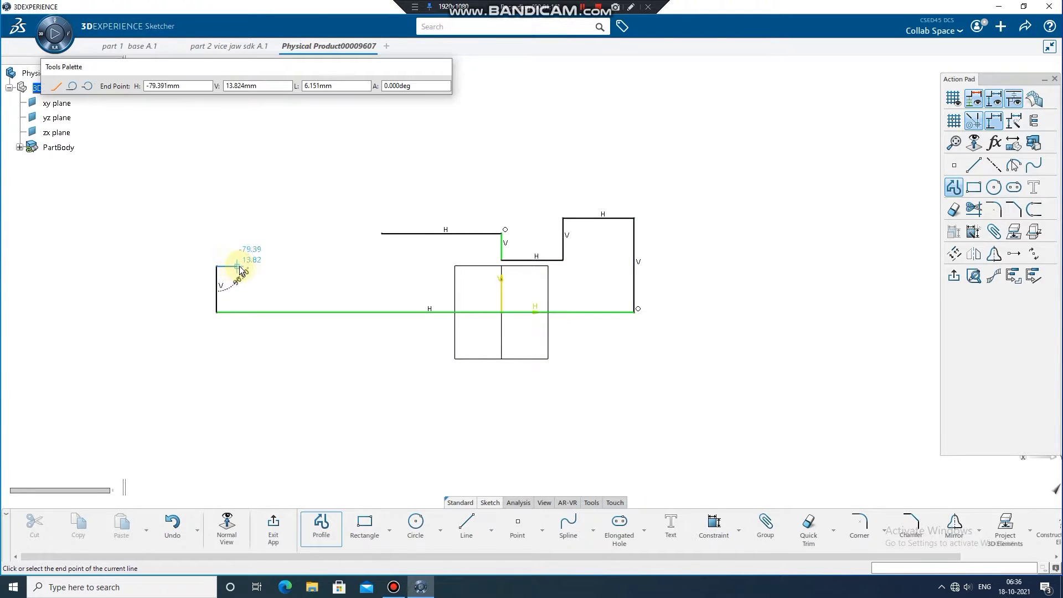
click(247, 266)
click(247, 286)
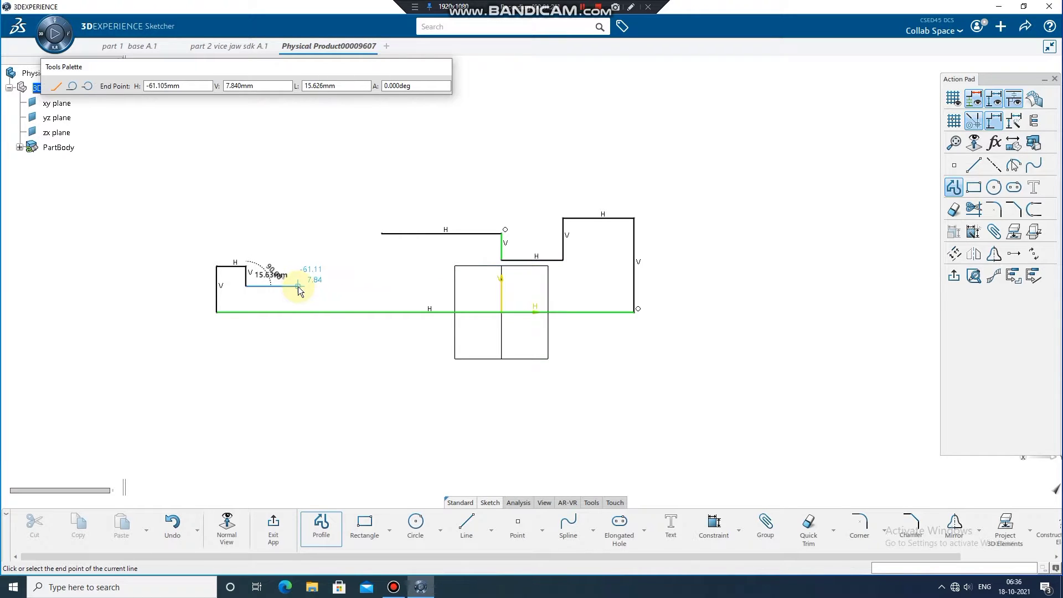
click(298, 286)
click(298, 266)
click(382, 266)
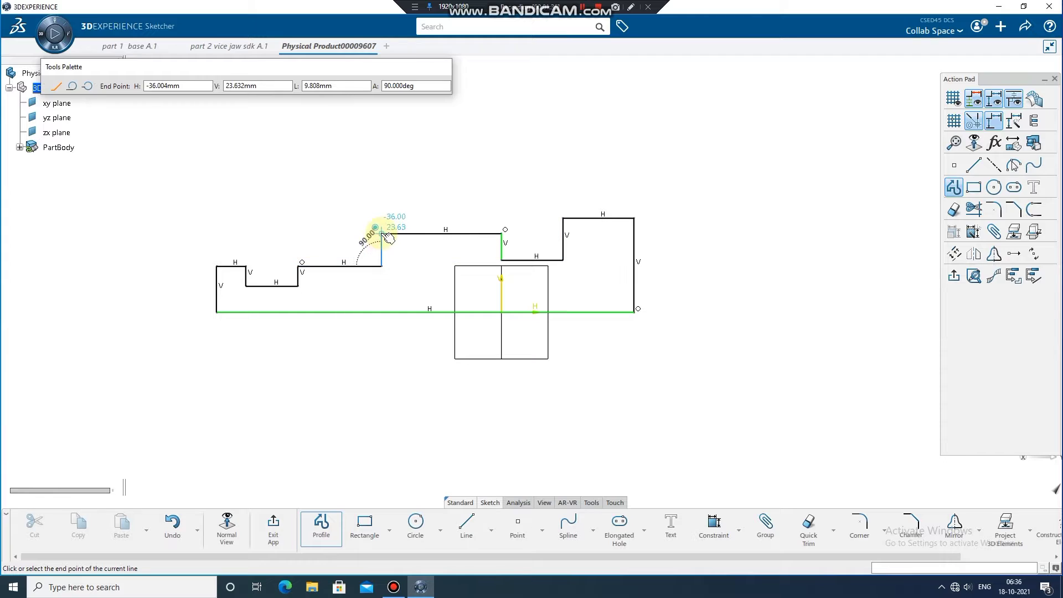
click(382, 234)
click(320, 525)
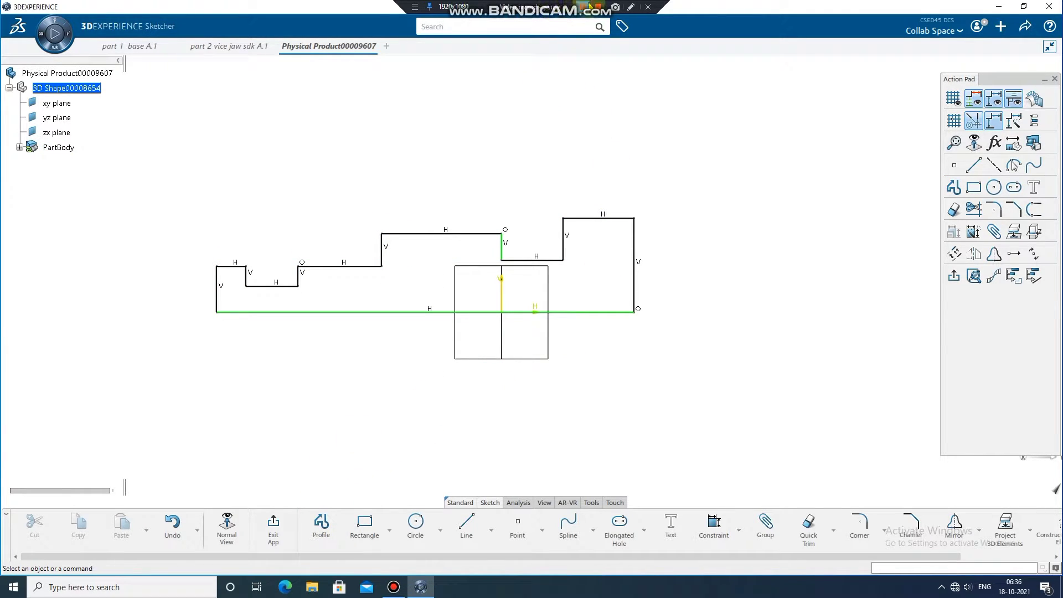
Dimension the overall length between the profile's two outer vertical edges and set it to 138 mm
click(713, 527)
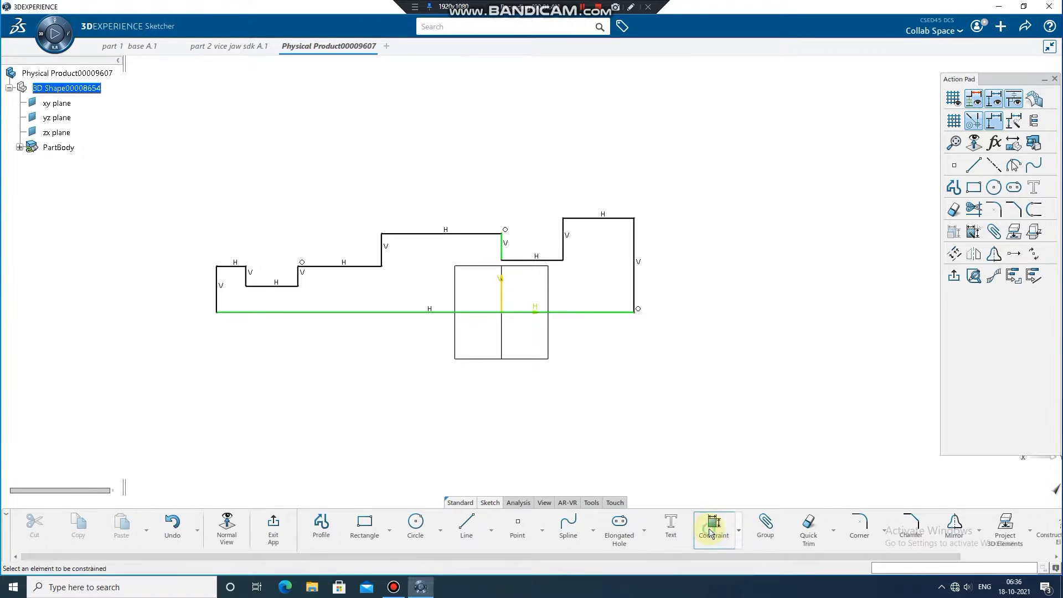
click(635, 282)
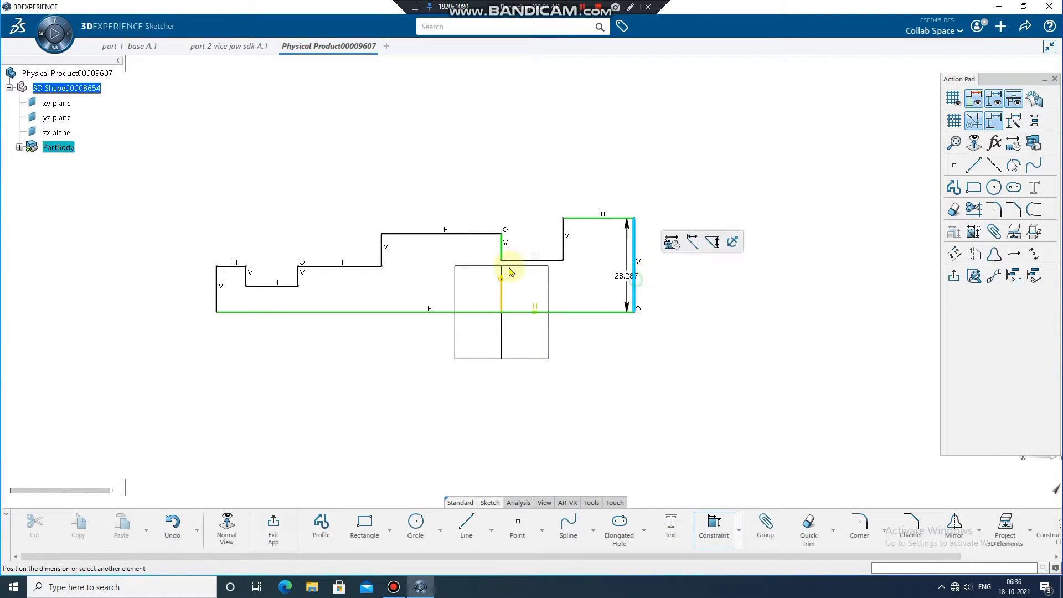
click(217, 293)
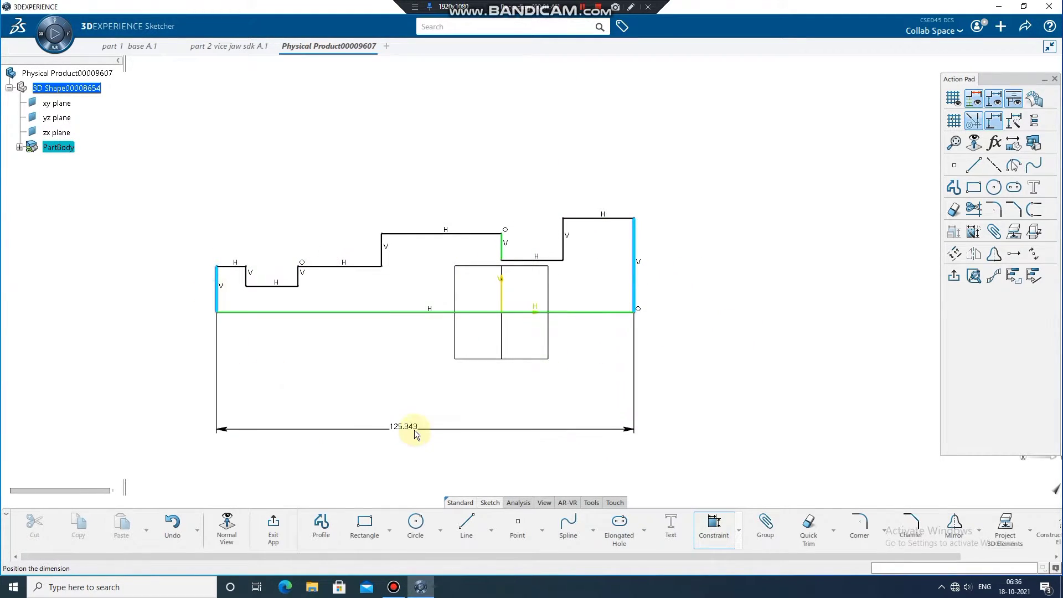
click(416, 434)
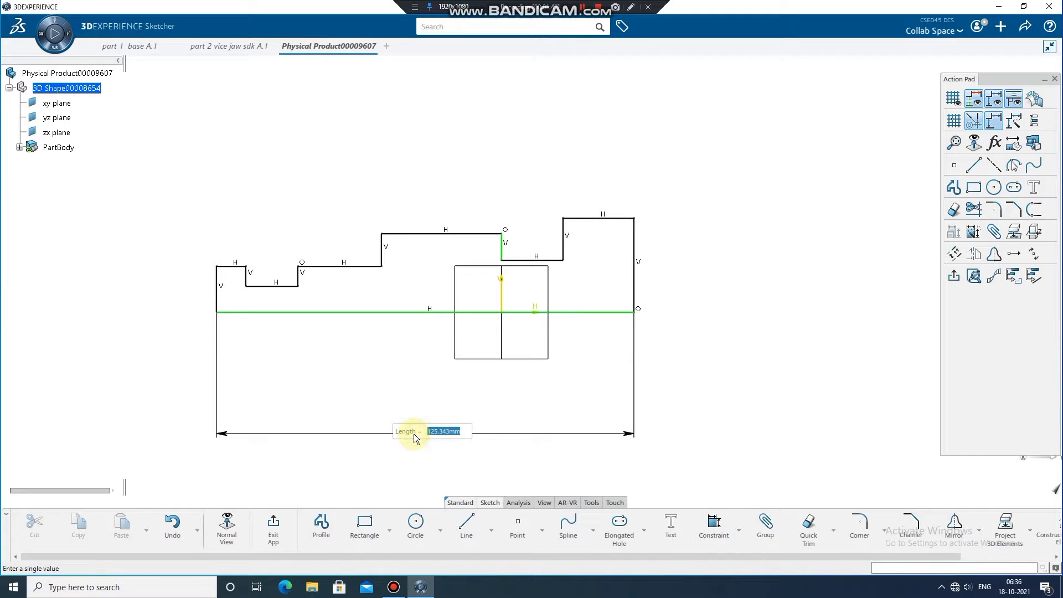
text(138)
key(Return)
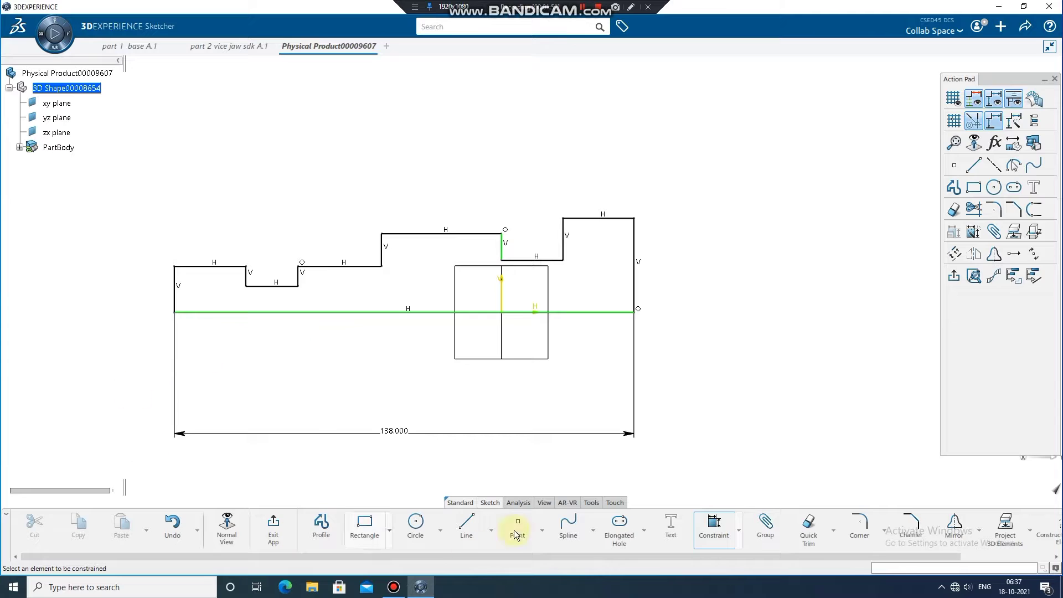
Dimension the leftmost horizontal segment at 7 mm and the groove beside it at 6 mm
click(214, 267)
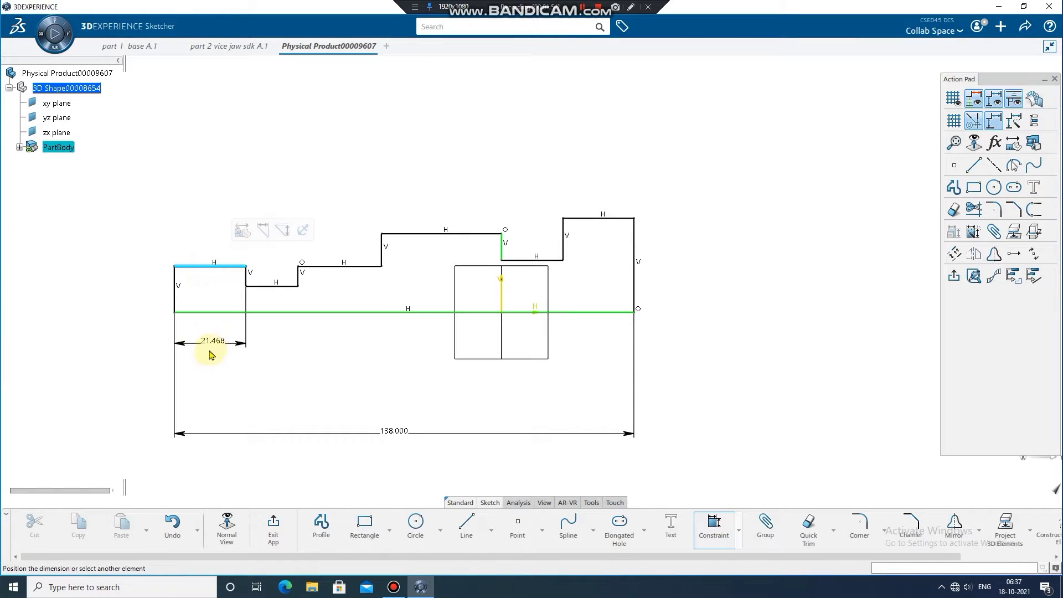
click(211, 350)
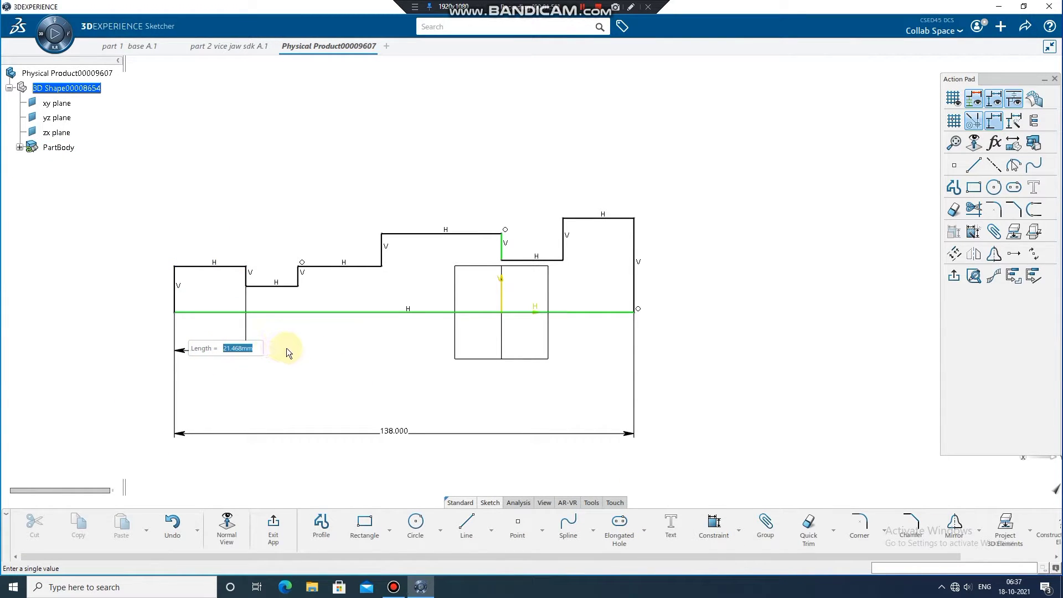
text(7)
key(Return)
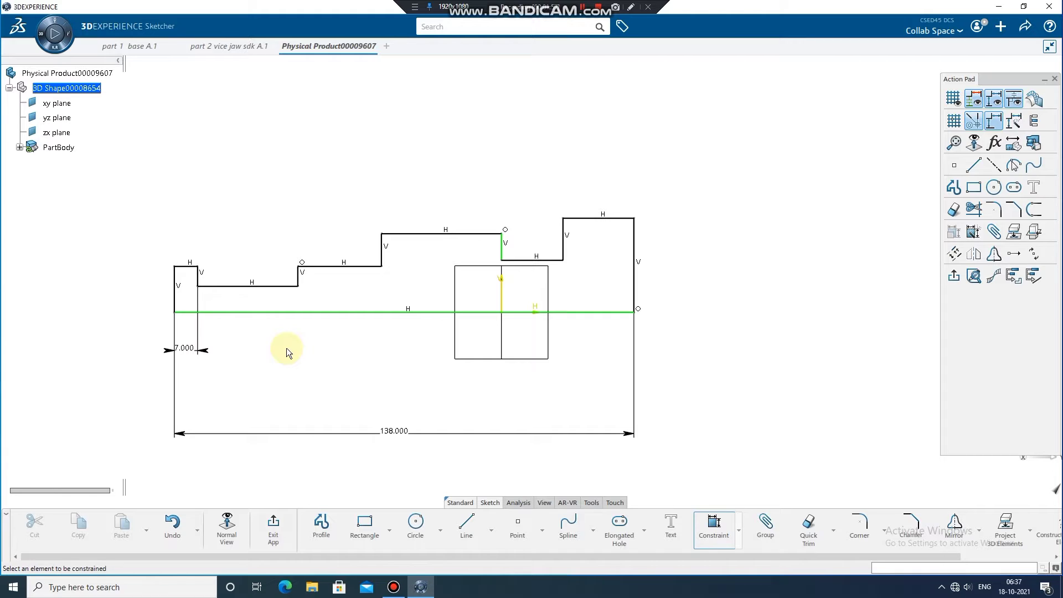
click(269, 288)
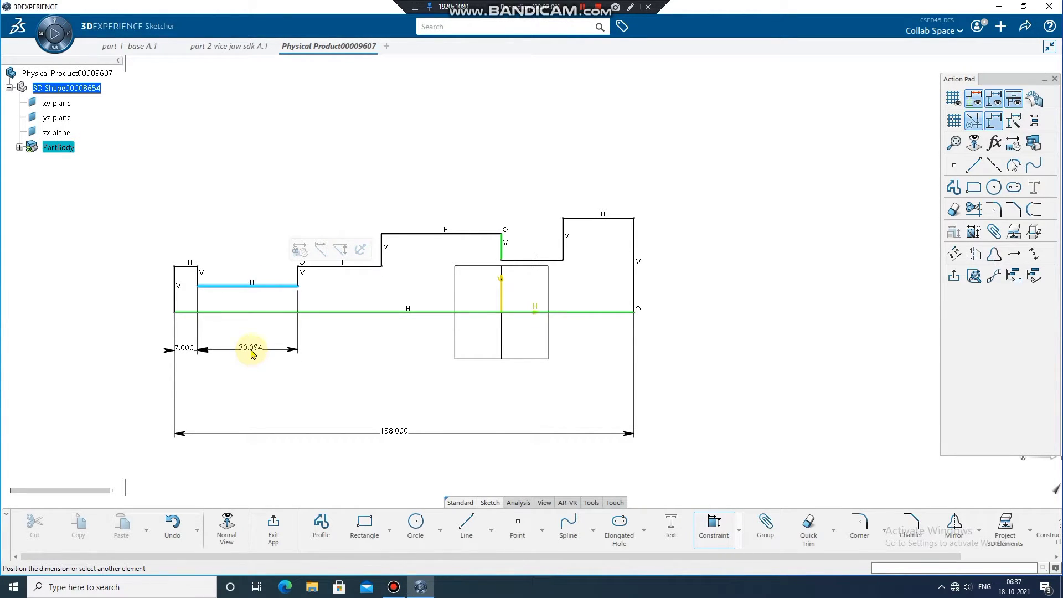
click(251, 349)
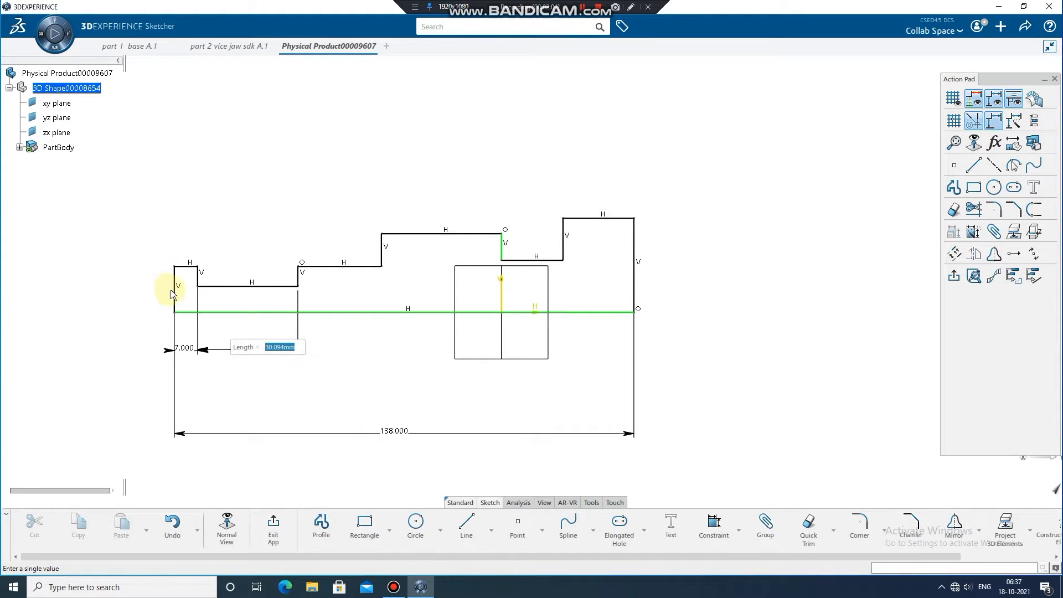
text(6)
key(Return)
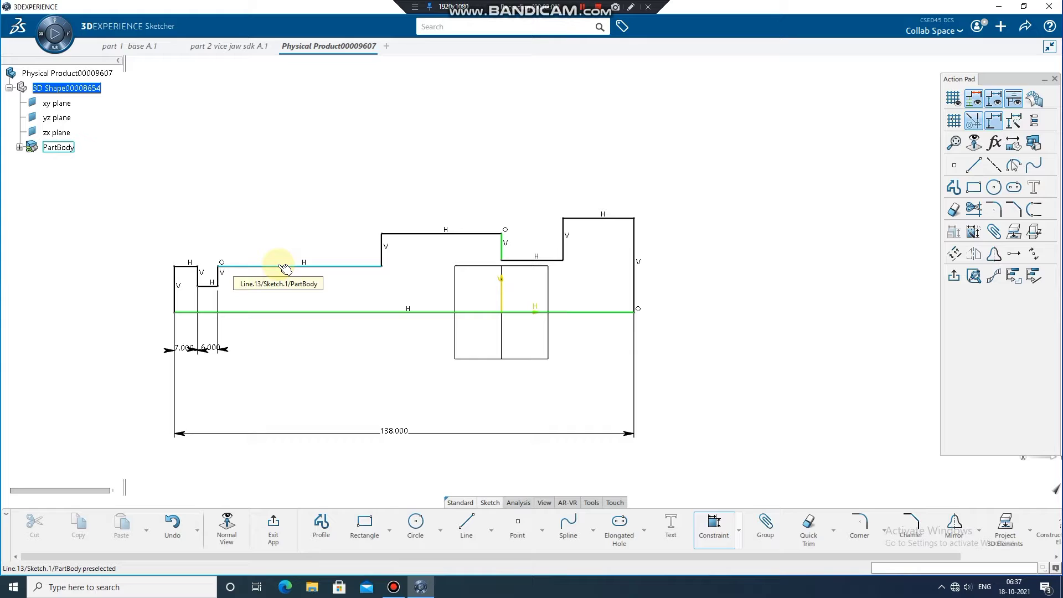
Dimension the long middle horizontal segment at 82 mm and the recessed segment to its right at 10 mm
click(430, 235)
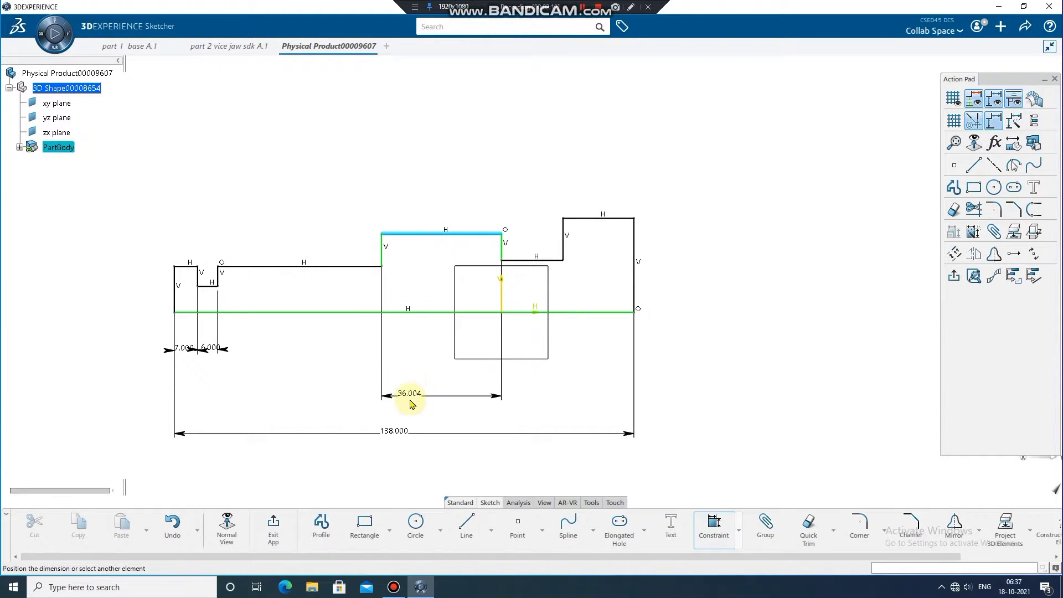
click(408, 351)
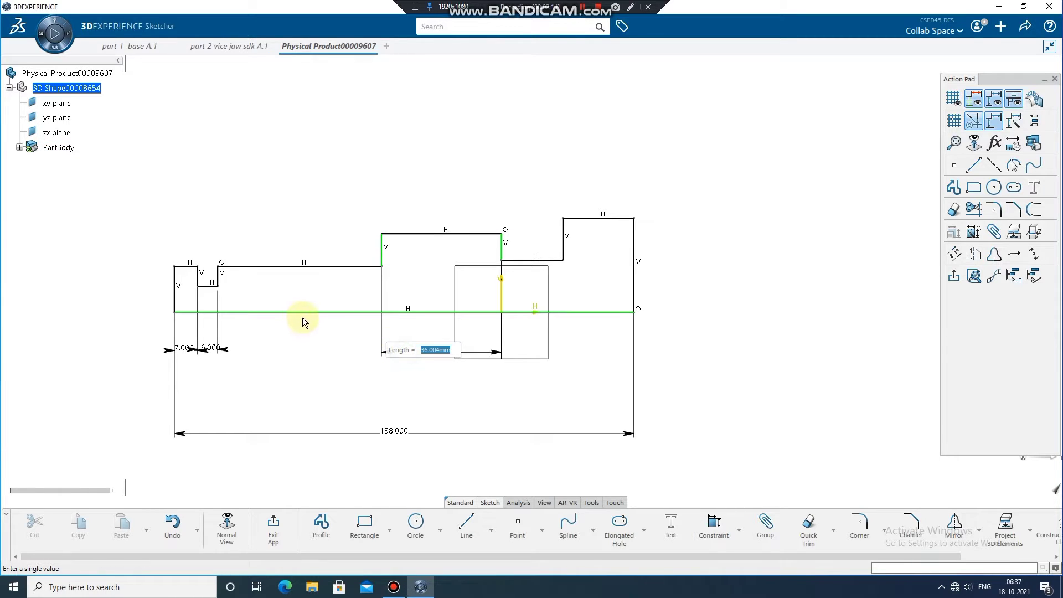
text(82)
key(Return)
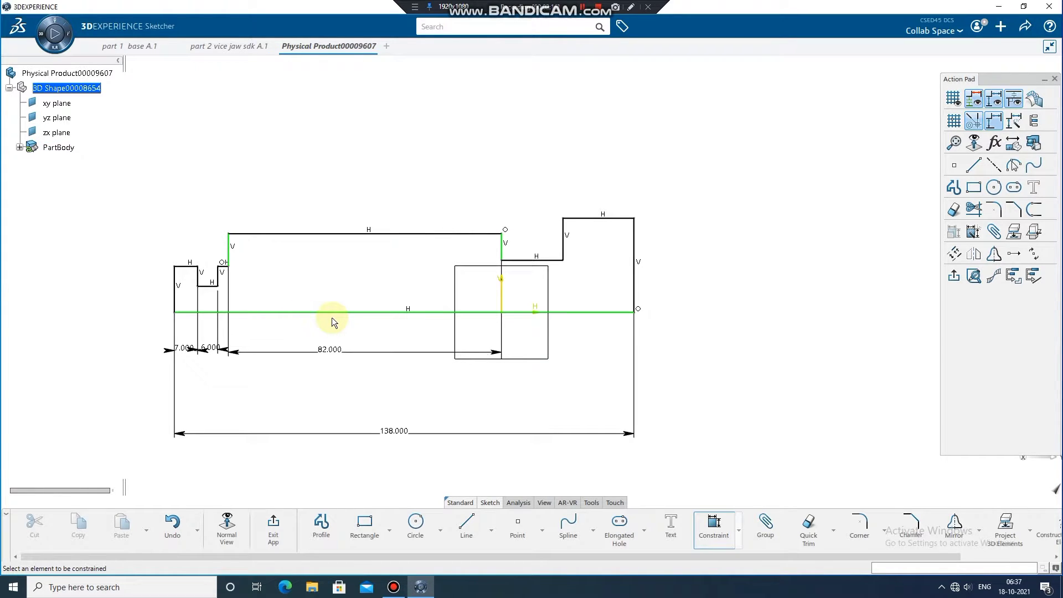
click(526, 261)
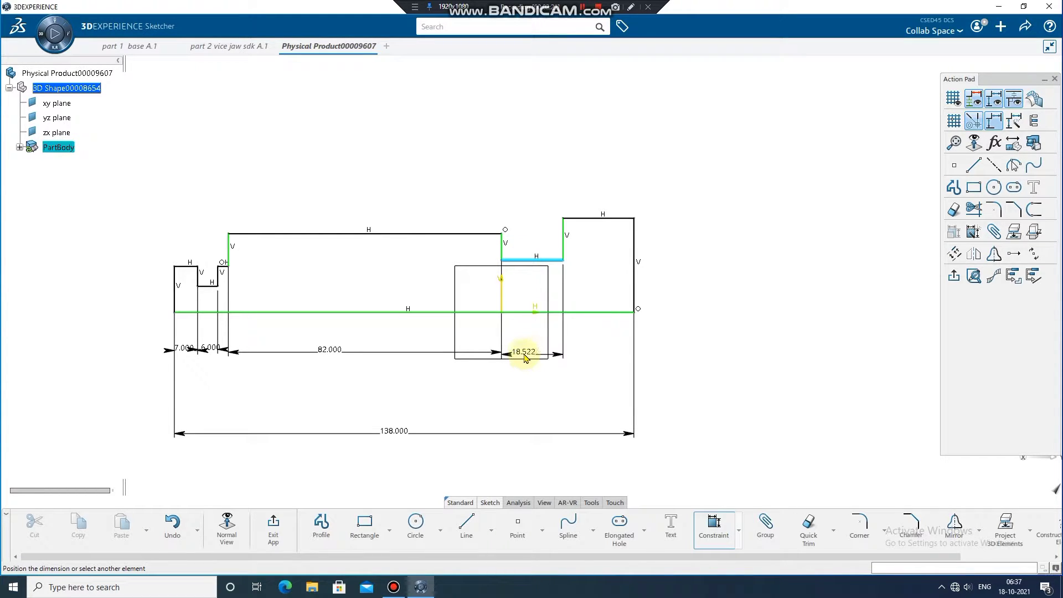
click(525, 353)
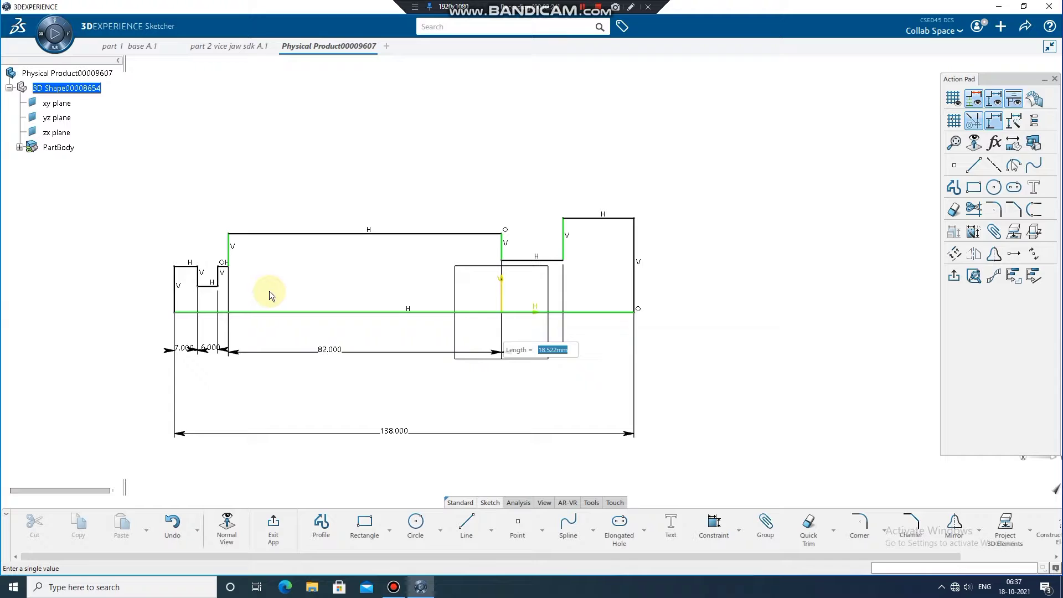
key(Return)
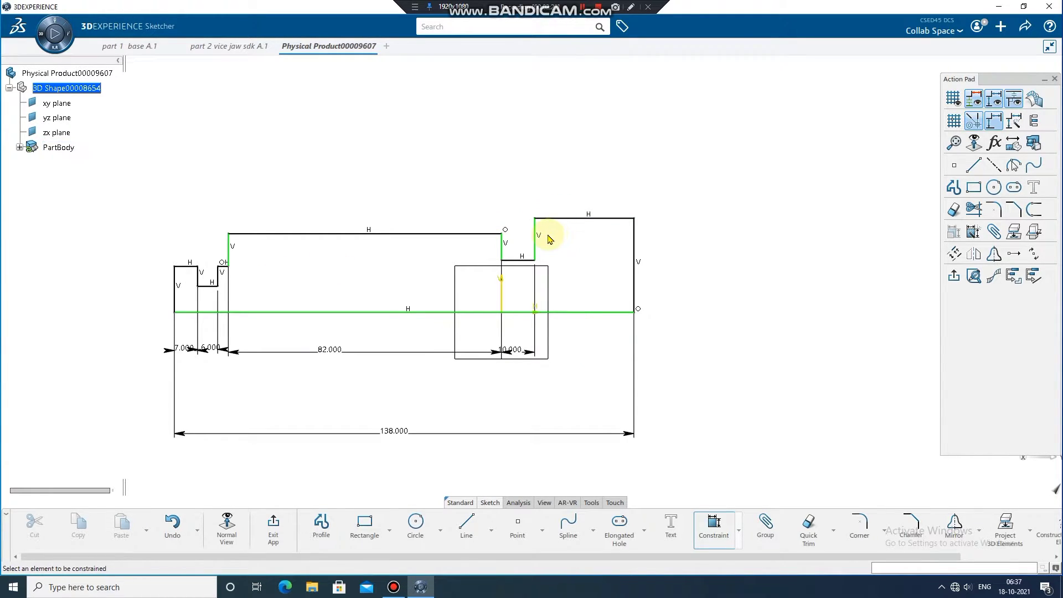
Dimension the rightmost upper horizontal segment and set its length to 24 mm
click(597, 220)
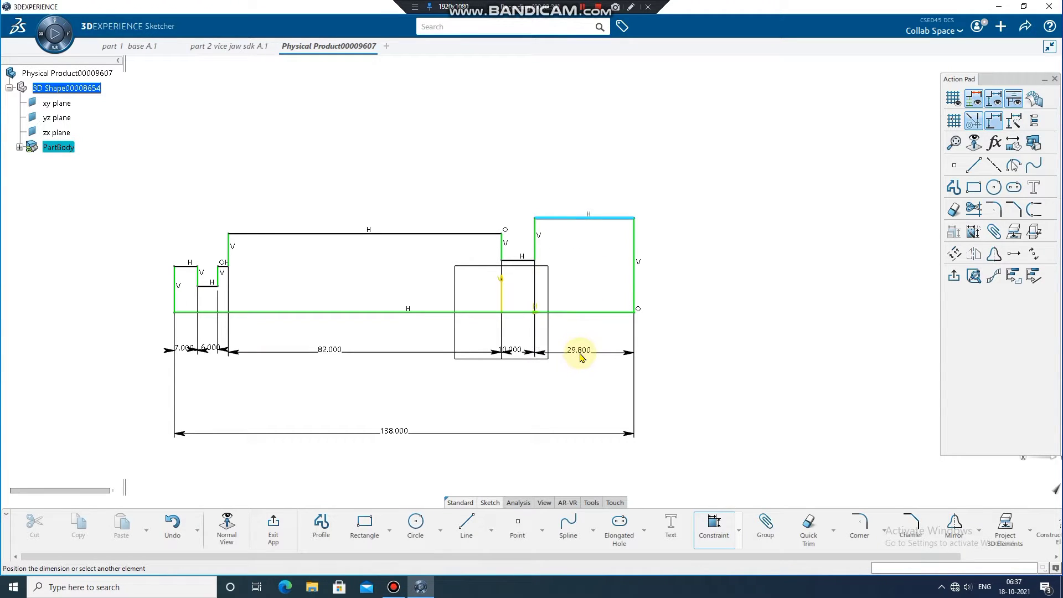
click(580, 352)
text(24)
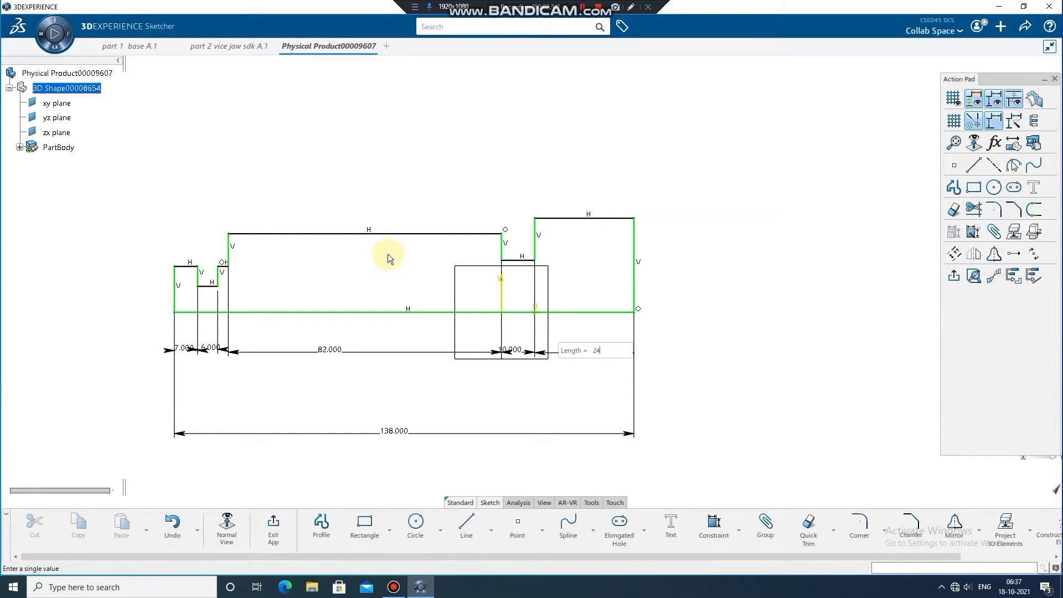
key(Return)
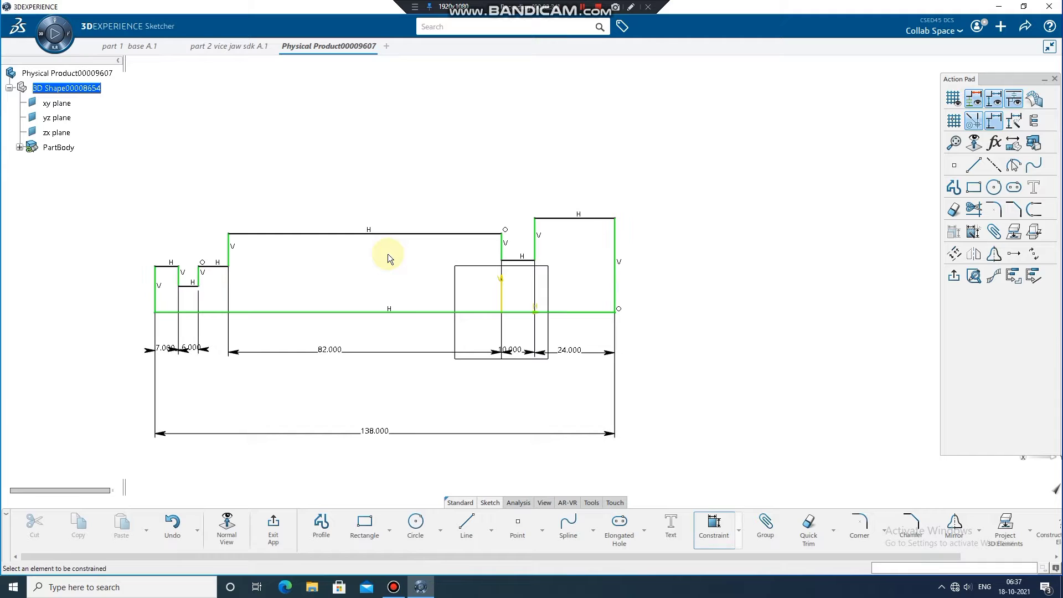
Dimension the profile's right outer vertical edge and set its length to 9 mm
click(620, 258)
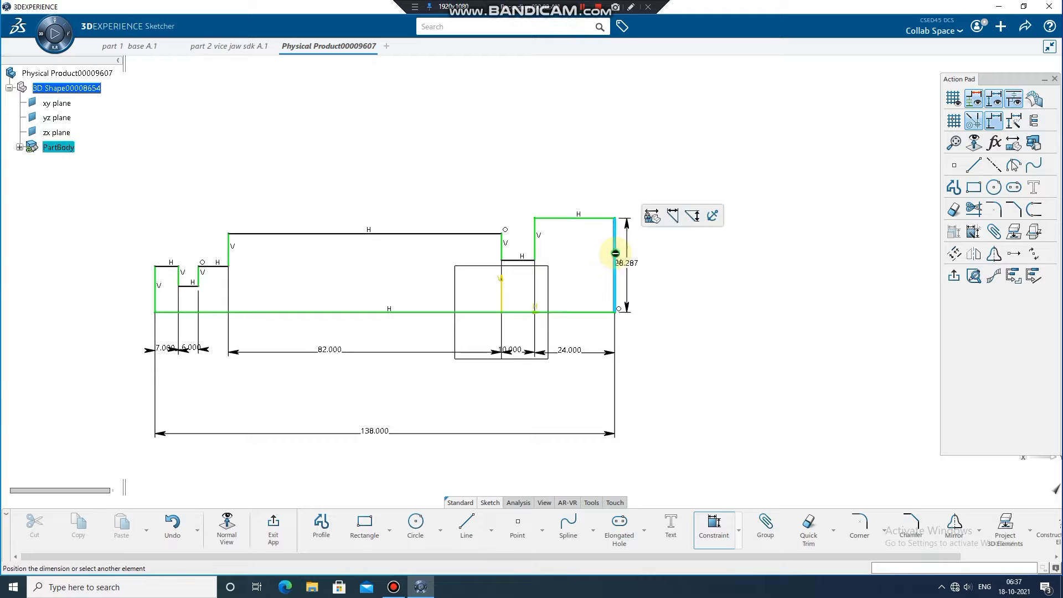
click(663, 269)
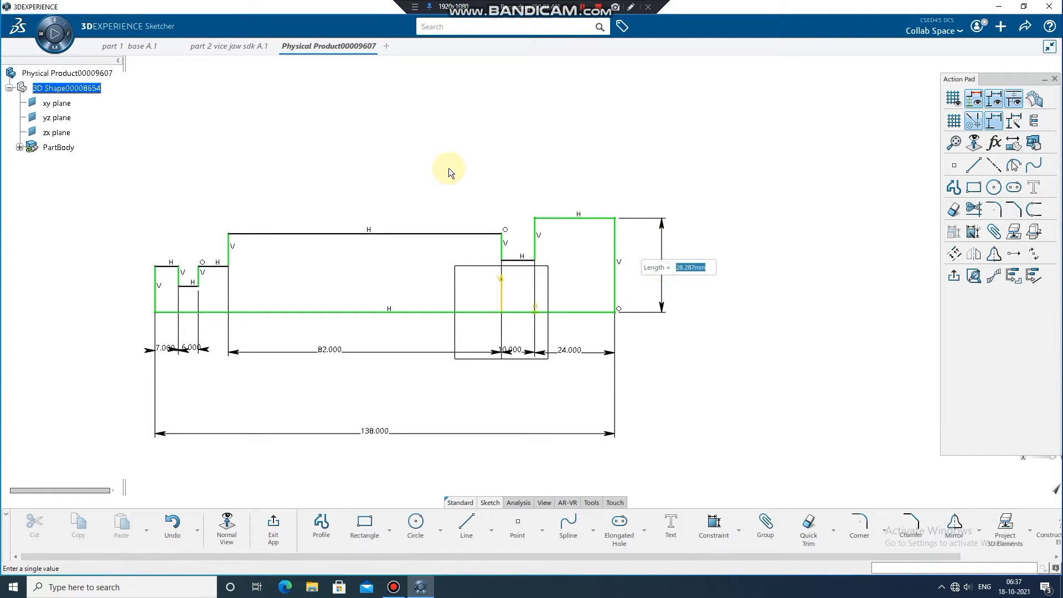
text(1)
key(BackSpace)
key(BackSpace)
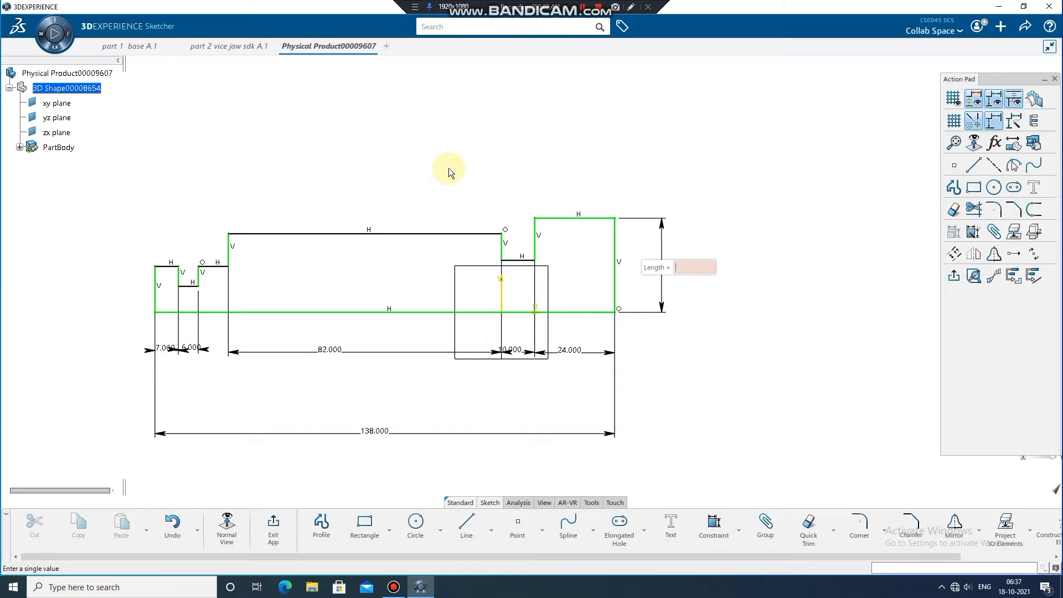
text(9)
key(Return)
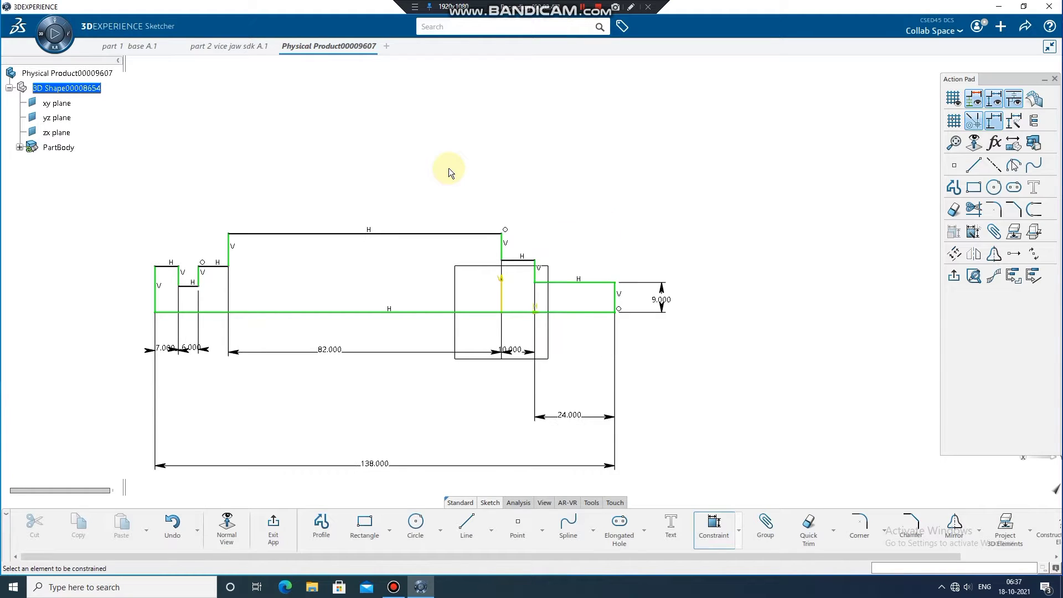
Dimension the height of the 10 mm recessed segment above the base line and set it to 8 mm
click(519, 260)
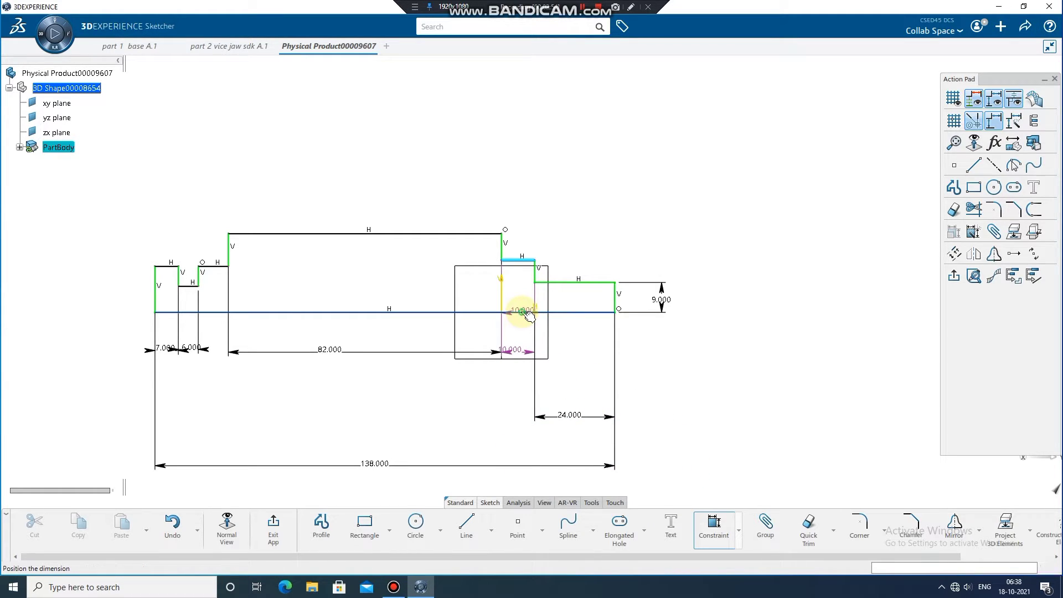
click(569, 312)
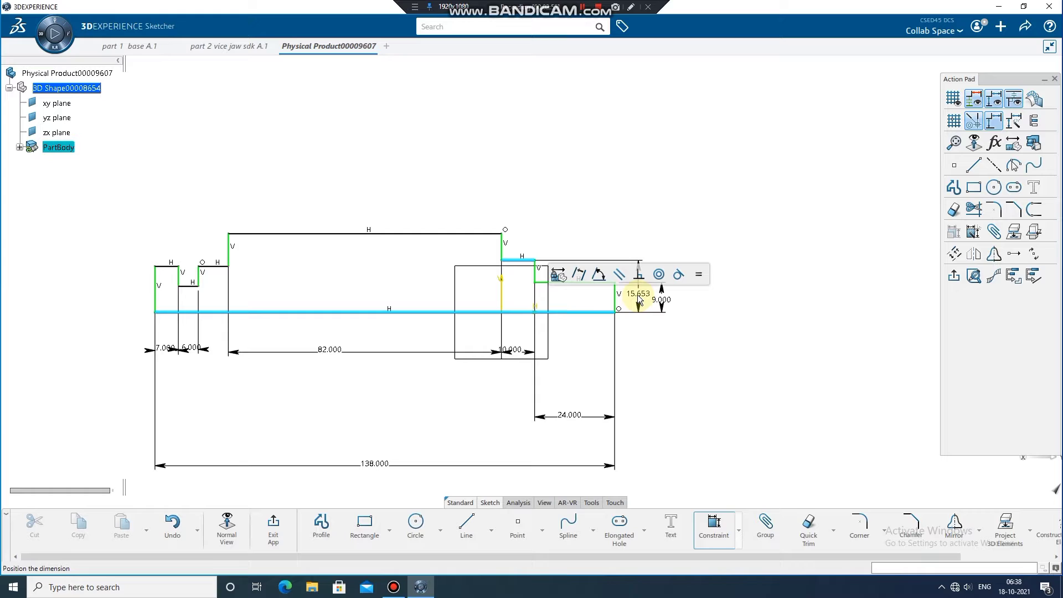
click(636, 294)
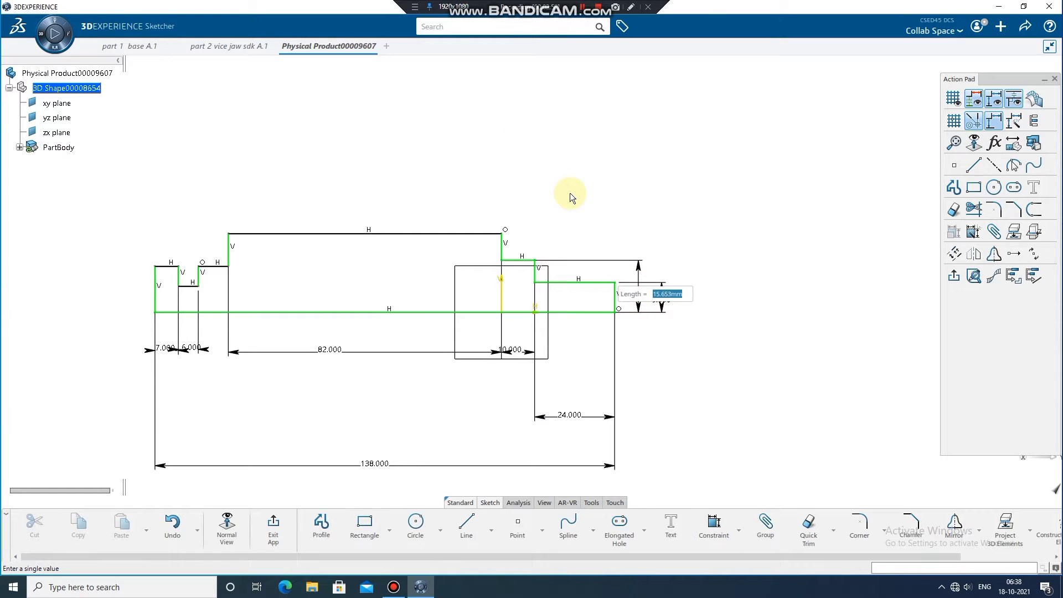
text(8)
key(Return)
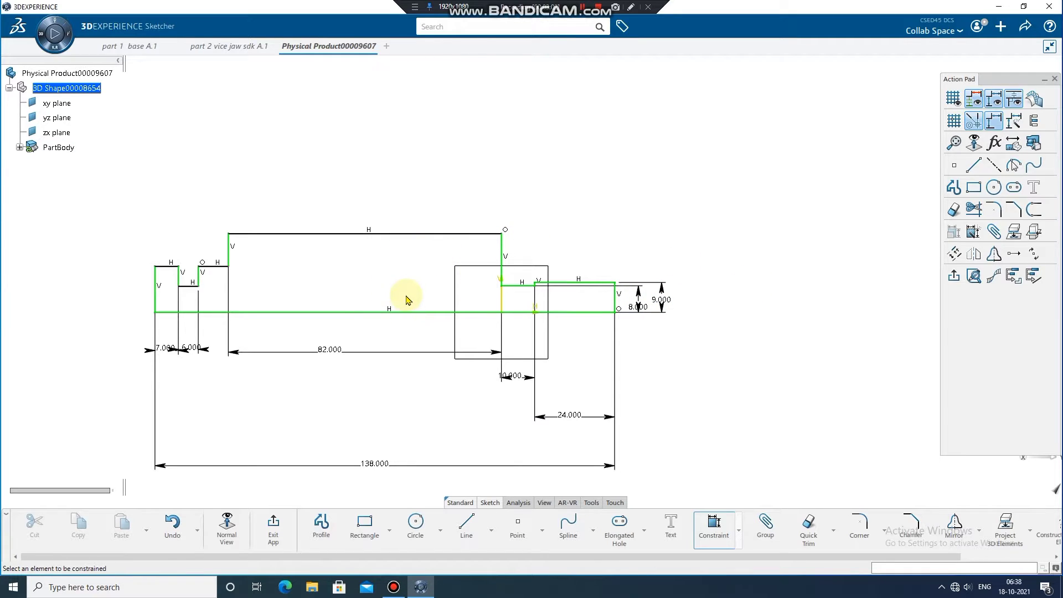
Dimension the height of the long middle segment above the base line and set it to 8 mm
middle_drag(406, 295, 418, 276)
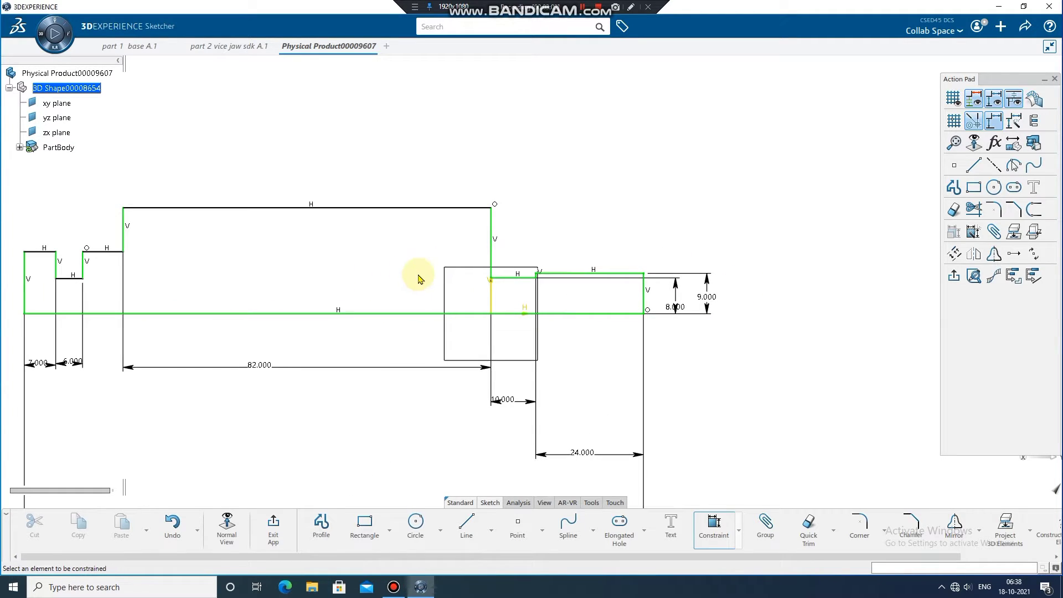
click(445, 208)
click(428, 314)
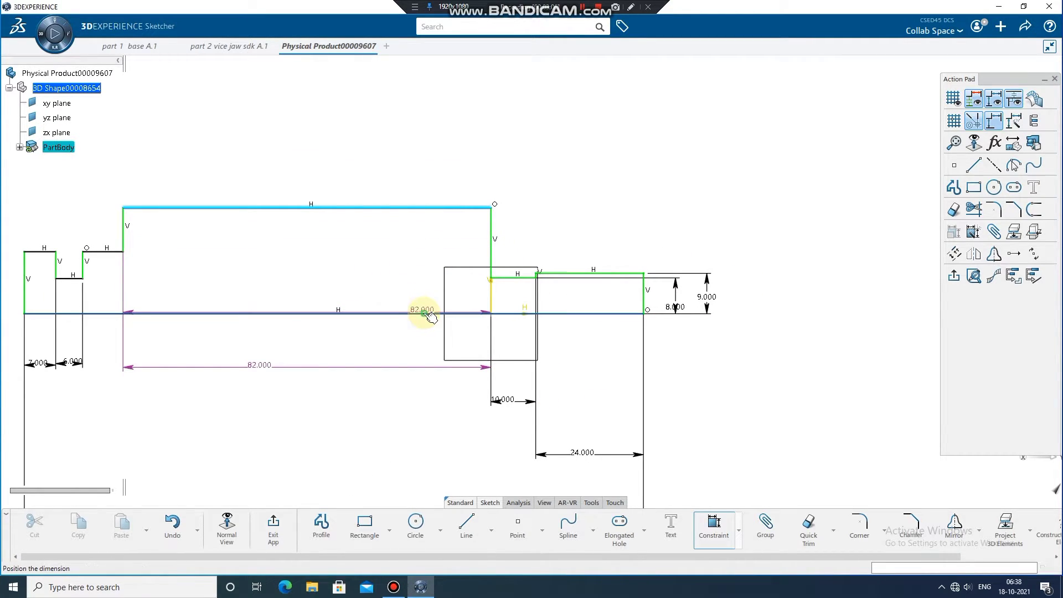
click(427, 271)
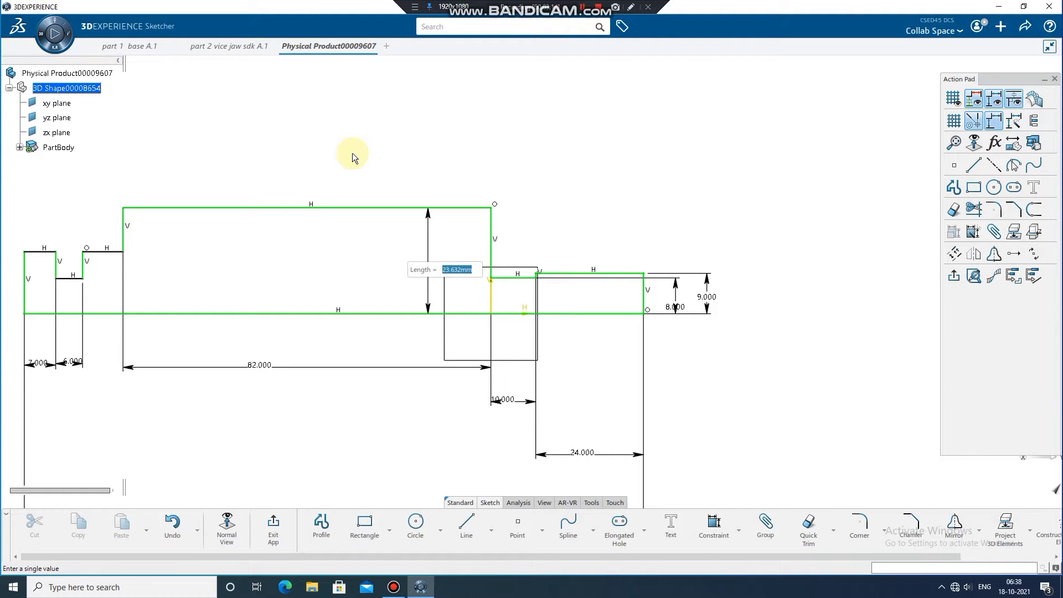
text(8)
key(Return)
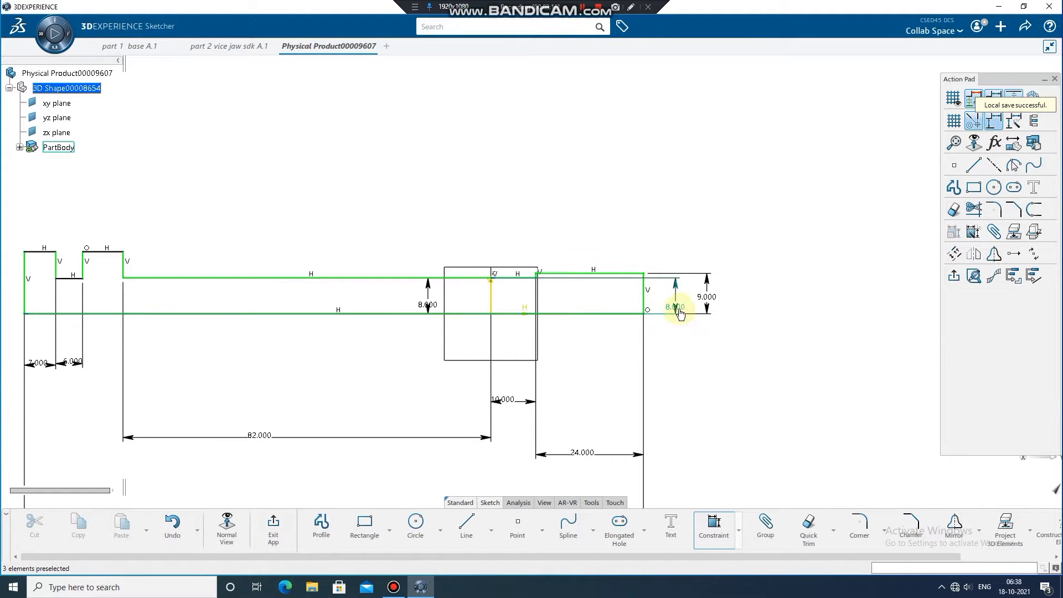
Set the height of the 10 mm recessed segment to 6 mm and move its dimension text below the base line
click(715, 543)
double_click(676, 306)
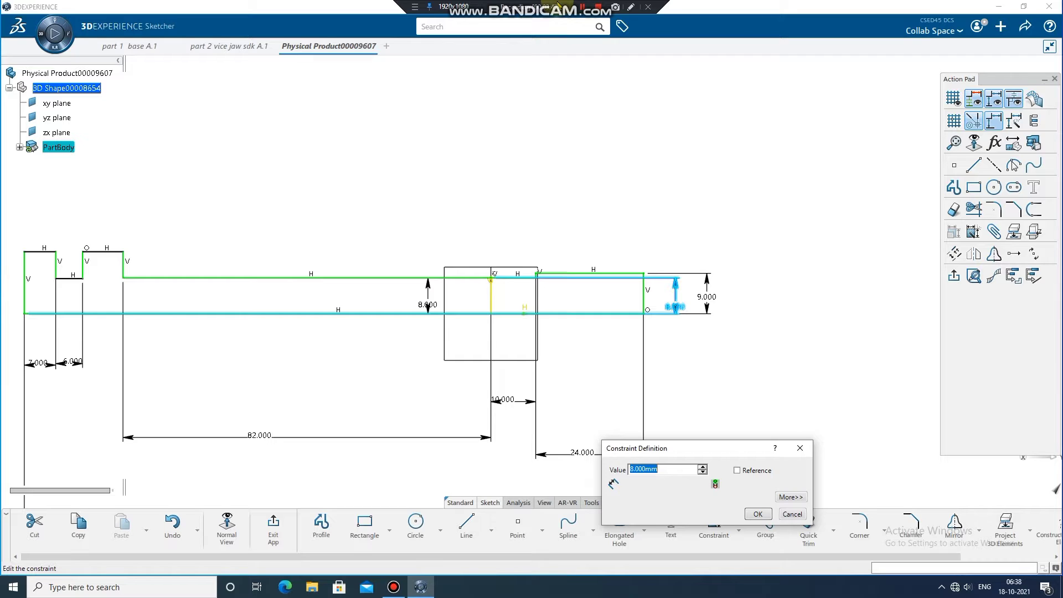
text(6)
key(Return)
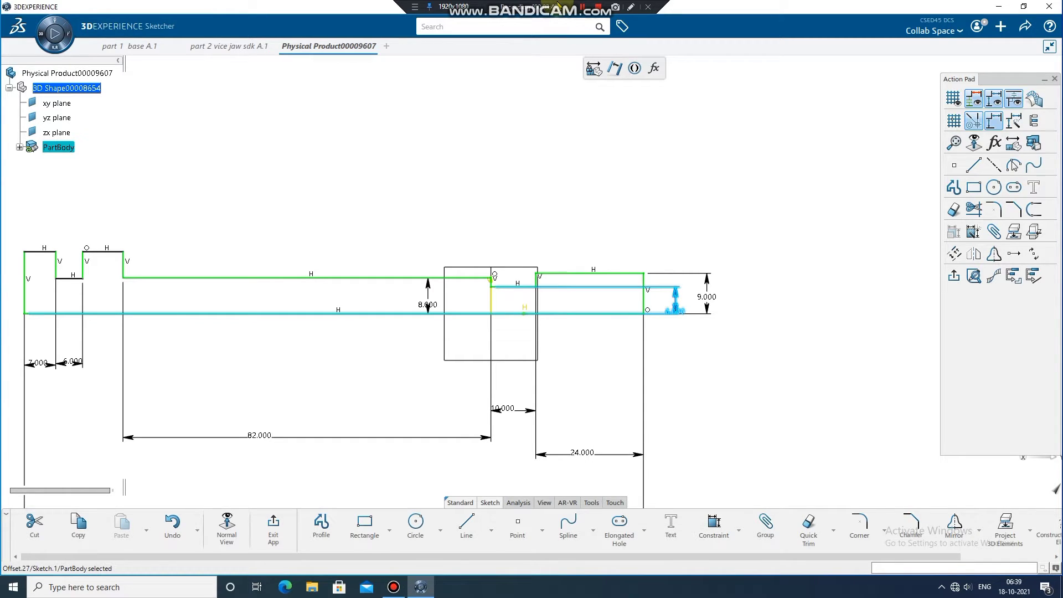
click(720, 368)
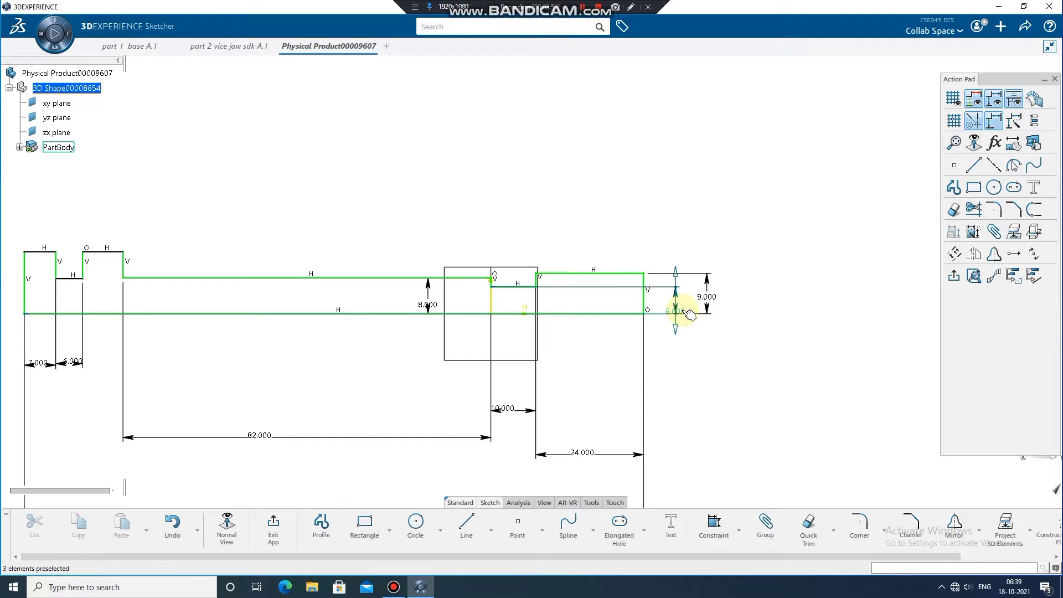
drag(690, 315, 681, 340)
click(759, 386)
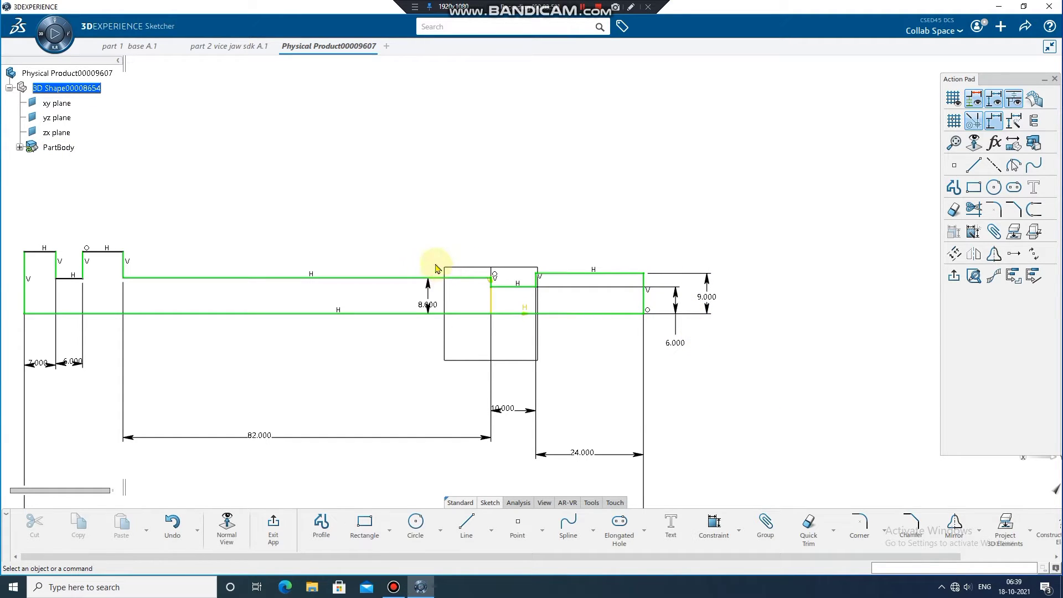
Dimension the height of the short segment between the groove and the long middle section, setting it to 6 mm above the base line
click(713, 523)
middle_drag(316, 368, 506, 353)
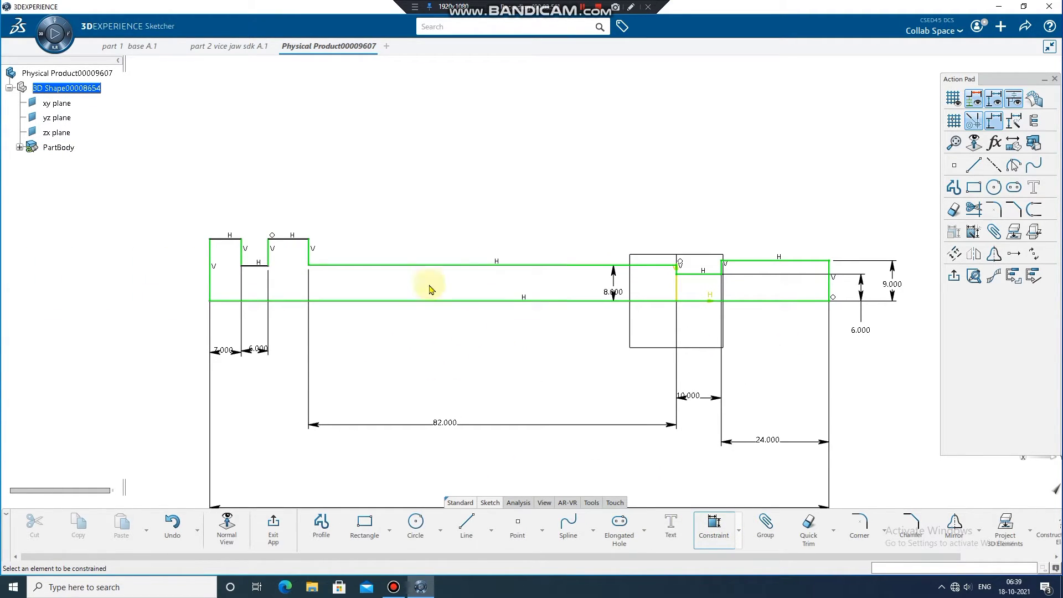
click(285, 240)
click(292, 301)
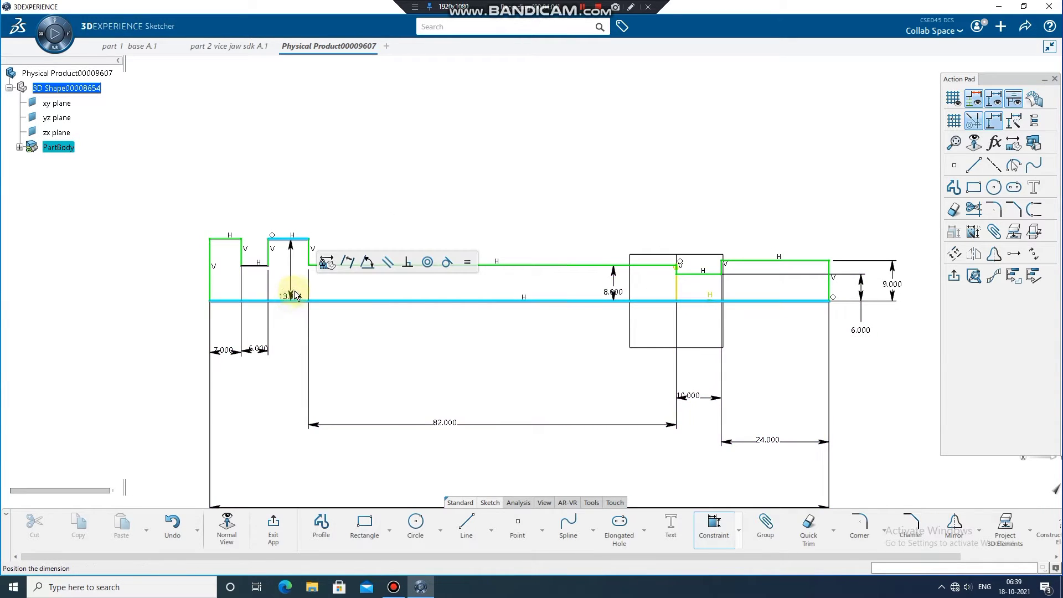
click(295, 295)
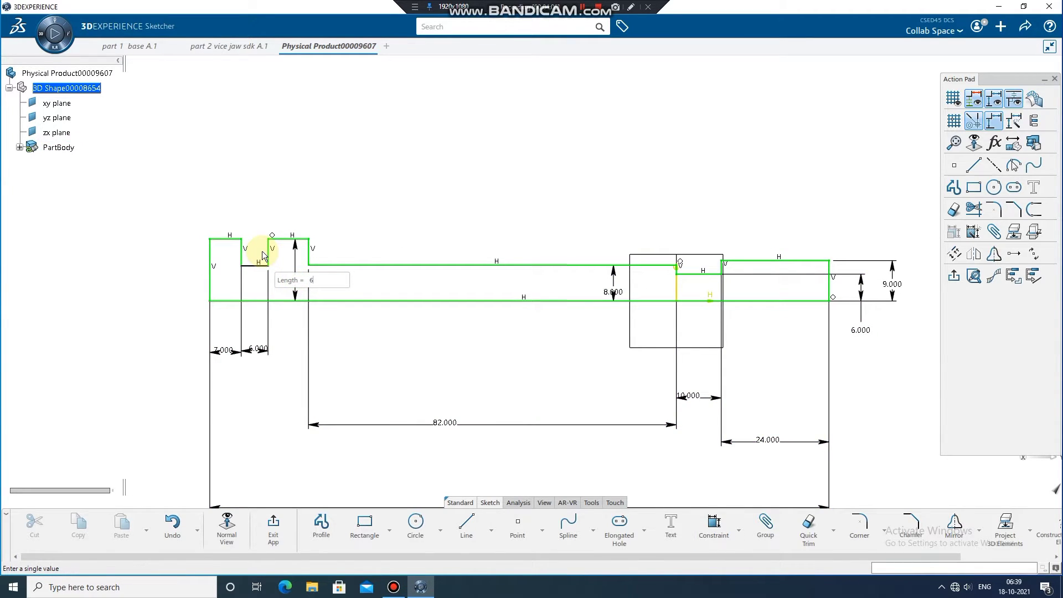
text(6)
key(Return)
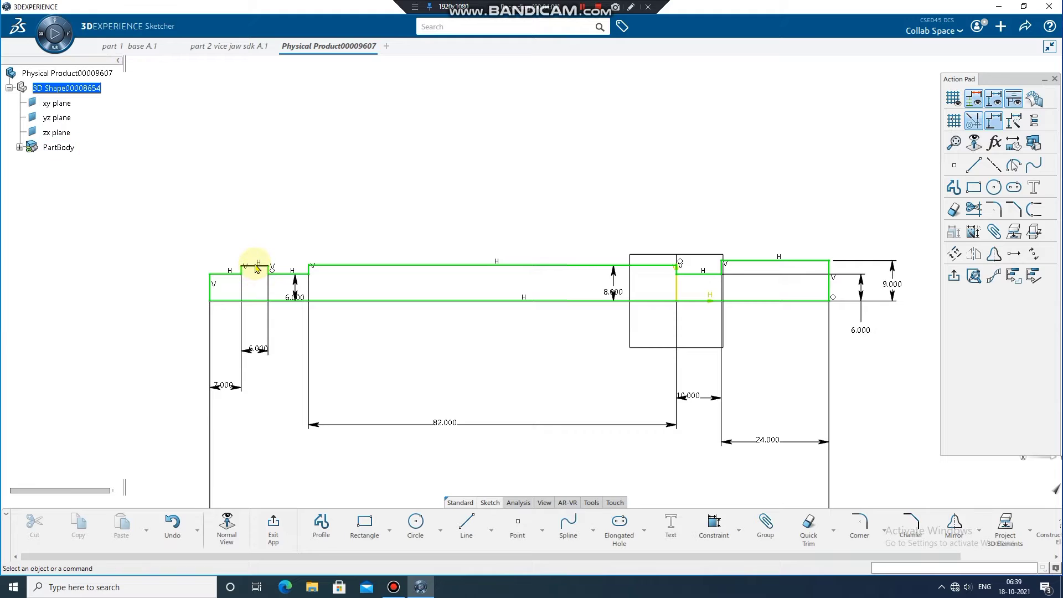
Dimension the height of the 6 mm wide groove segment above the base line and set it to 4 mm
click(256, 265)
click(258, 301)
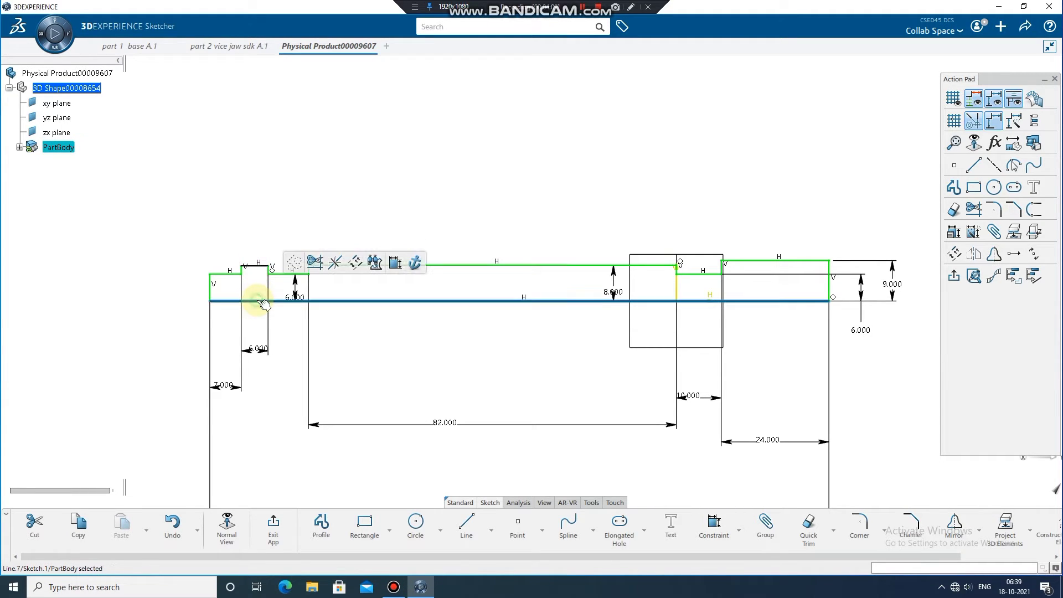
click(707, 542)
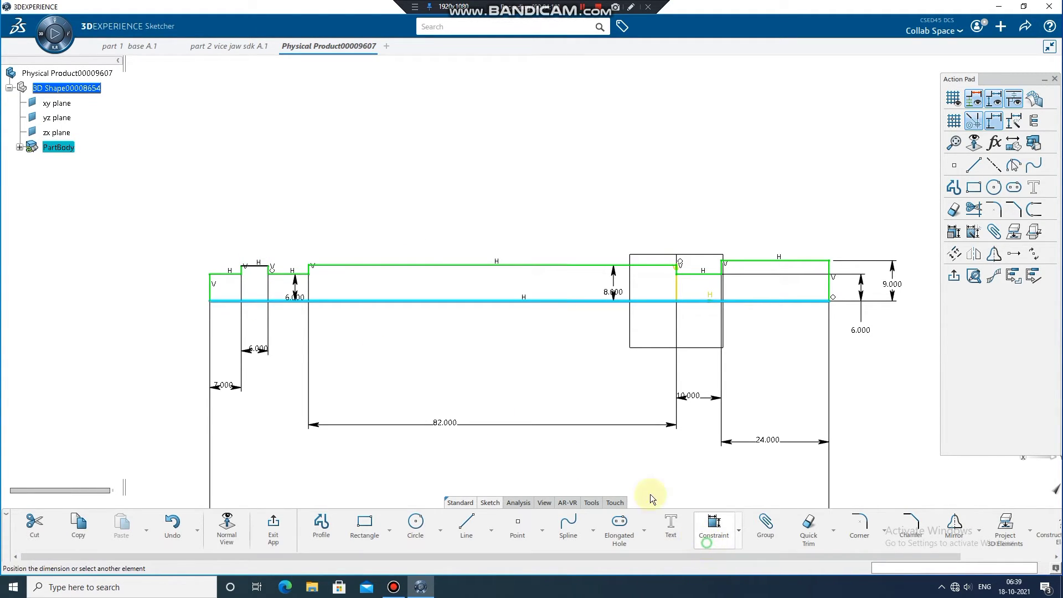
click(255, 267)
click(265, 285)
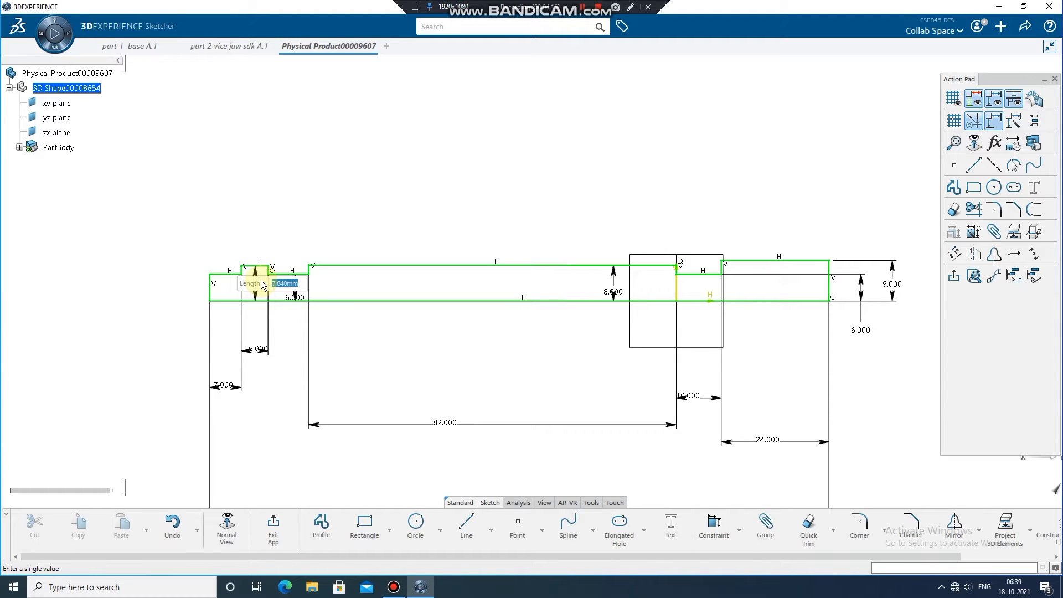
key(Return)
scroll(531, 304, down, 3)
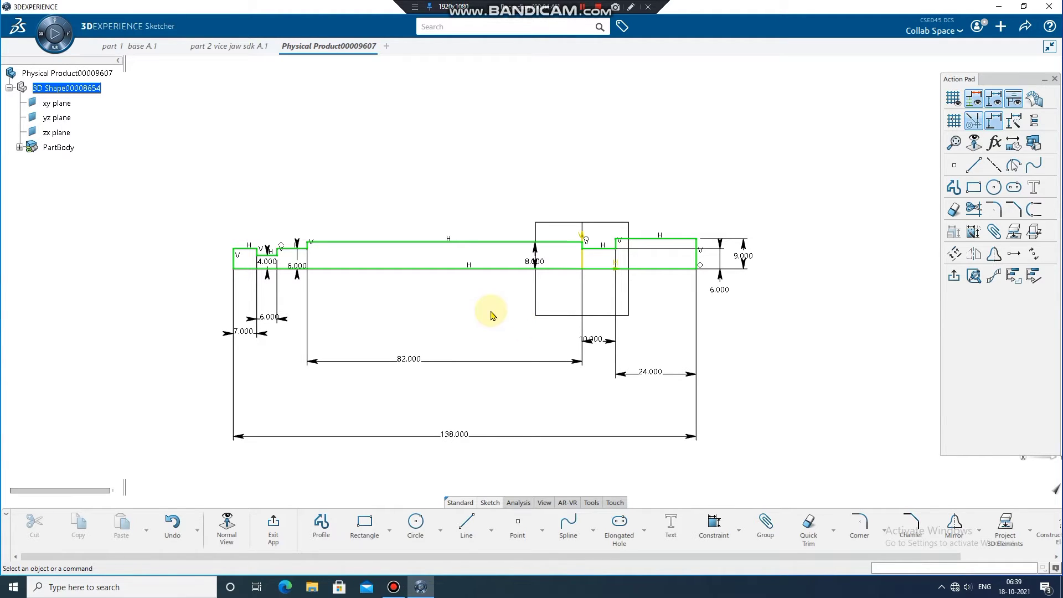
Exit the sketch and revolve the profile 360° about the sketch's horizontal direction with Shaft
click(273, 527)
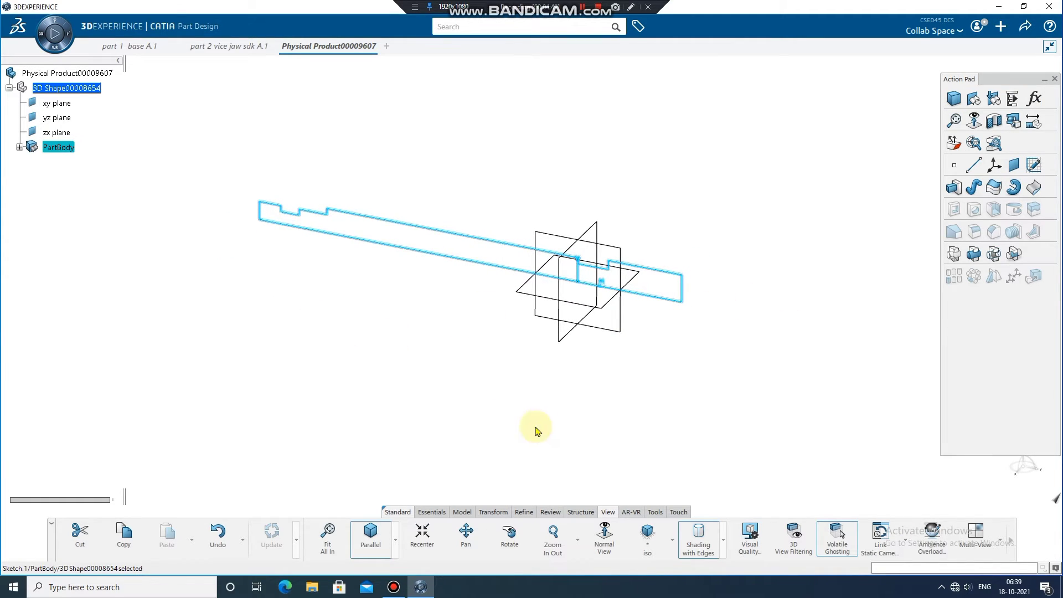
click(432, 511)
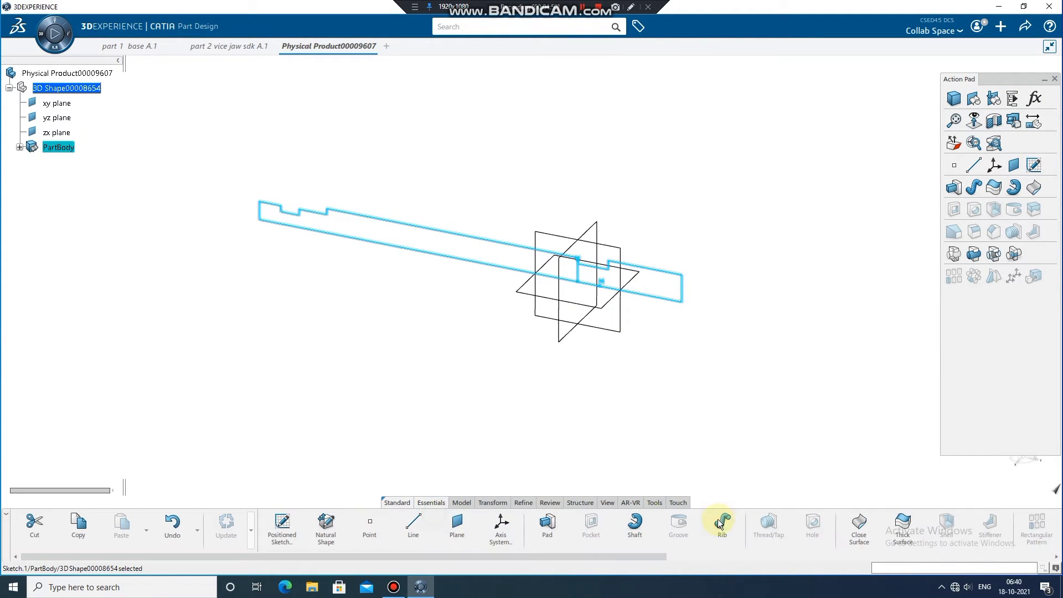
click(635, 524)
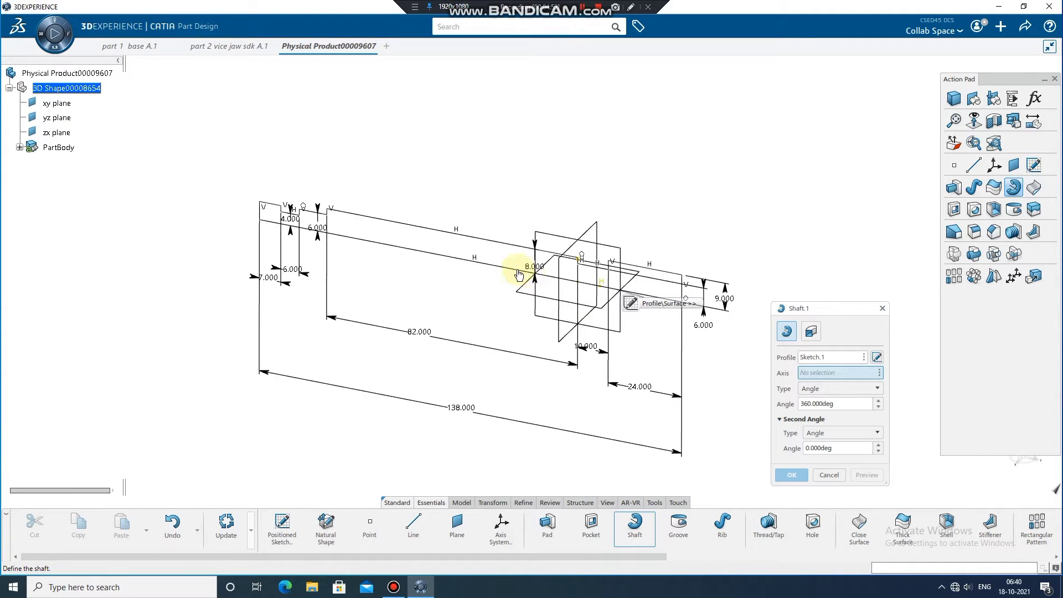
click(603, 288)
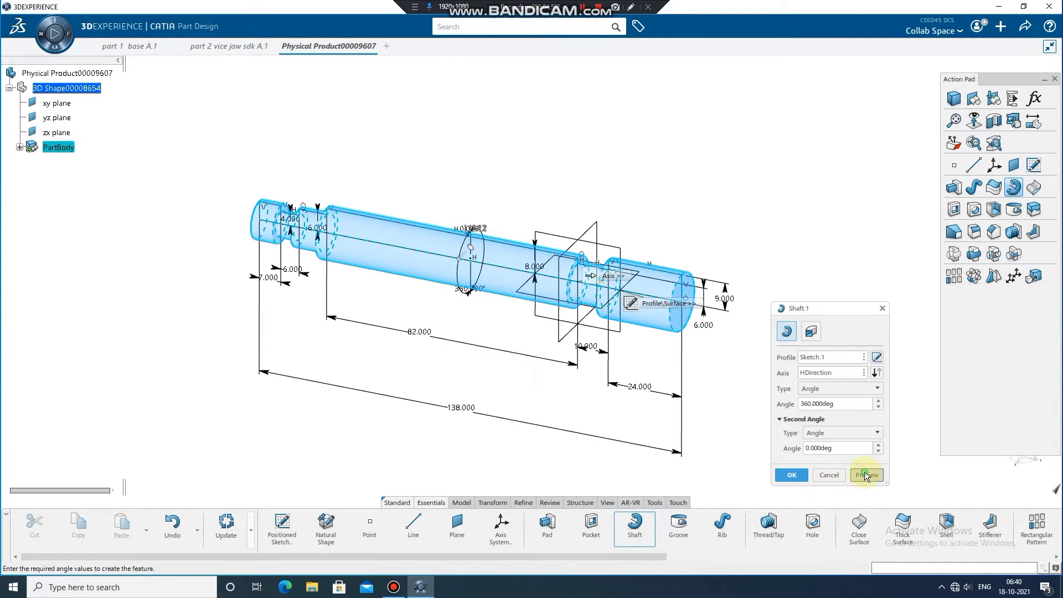
click(866, 475)
click(791, 474)
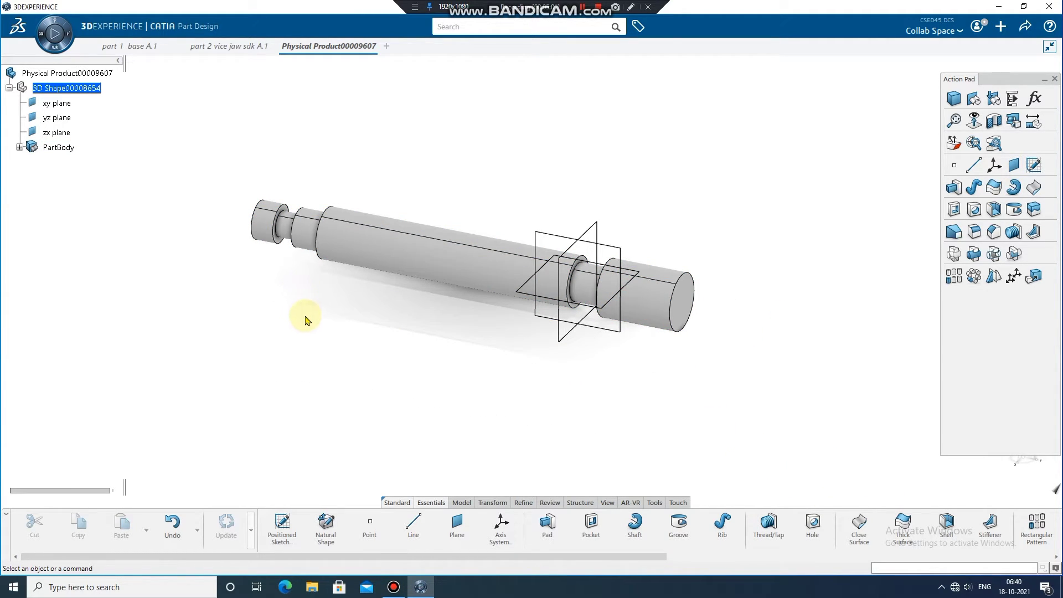
Start a sketch on the xy plane and draw a circle centred on the axis within the shaft's 24 mm long end section
middle_drag(307, 320, 326, 383)
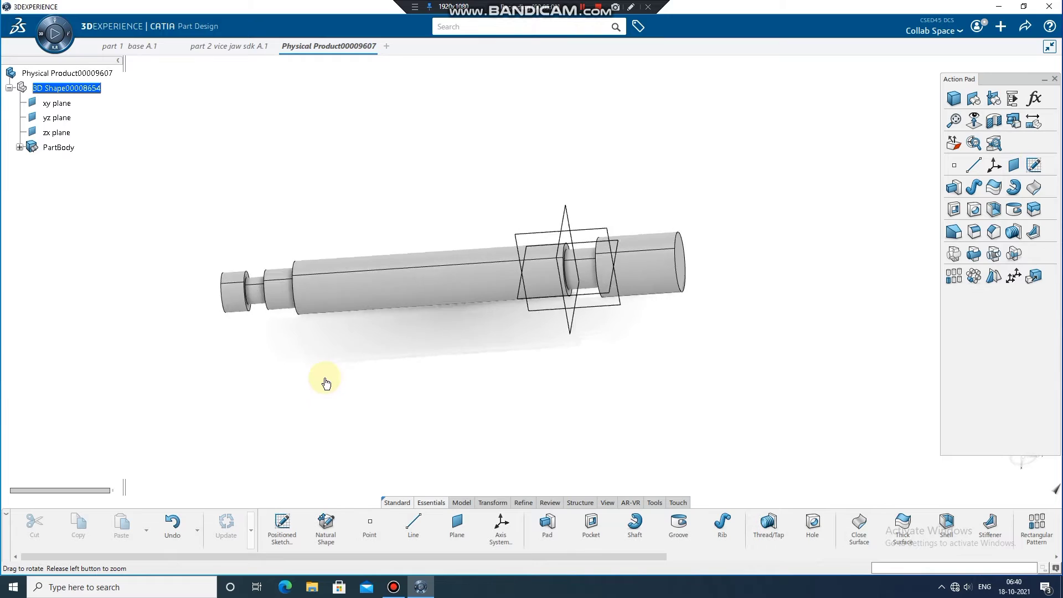
click(598, 300)
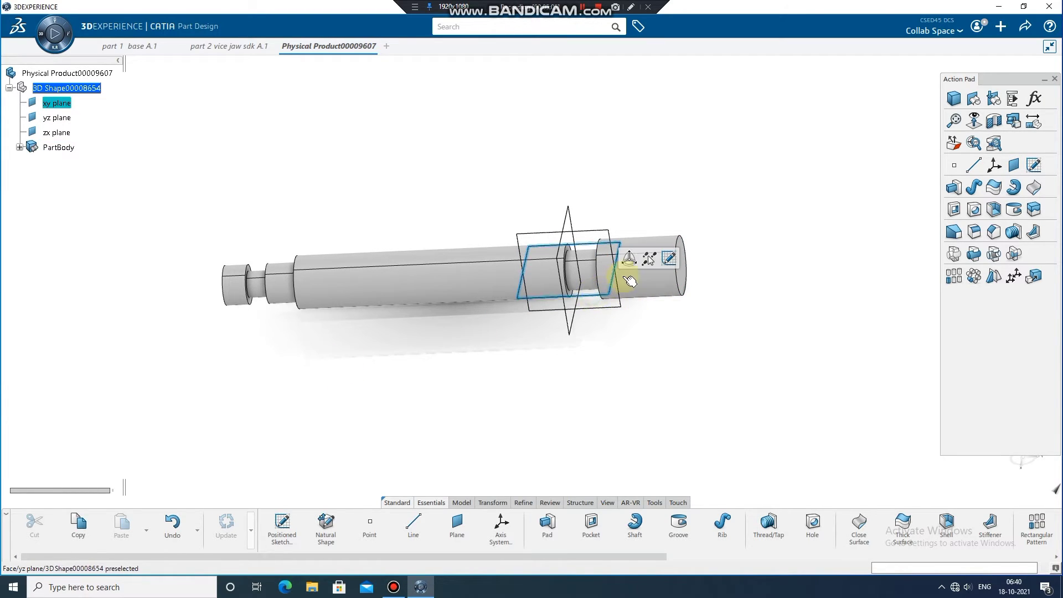
click(670, 255)
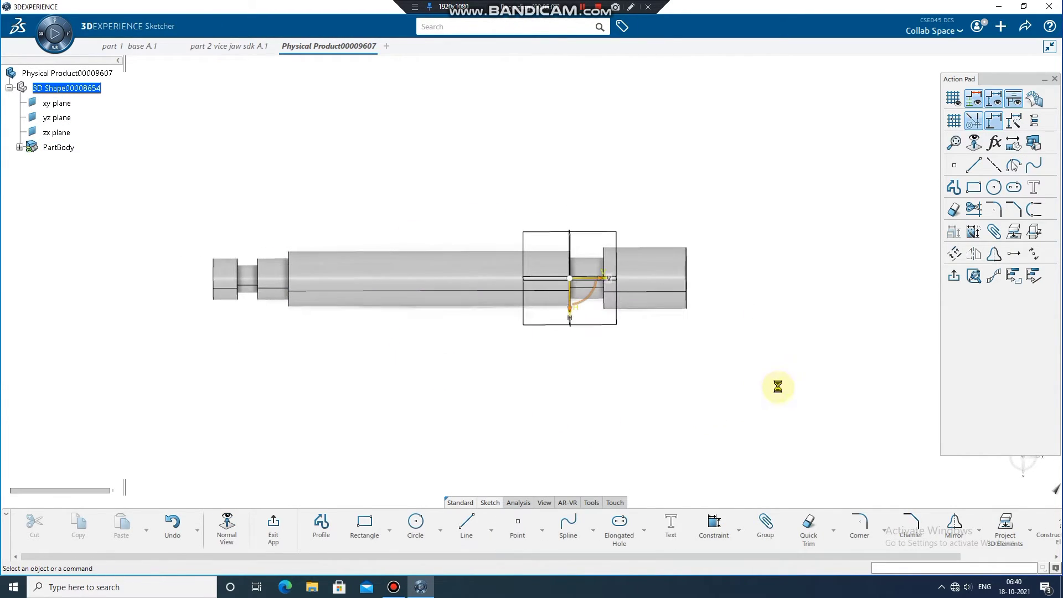
mouse_move(699, 392)
middle_down()
mouse_move(687, 394)
mouse_move(672, 351)
mouse_move(698, 330)
mouse_move(639, 363)
middle_up()
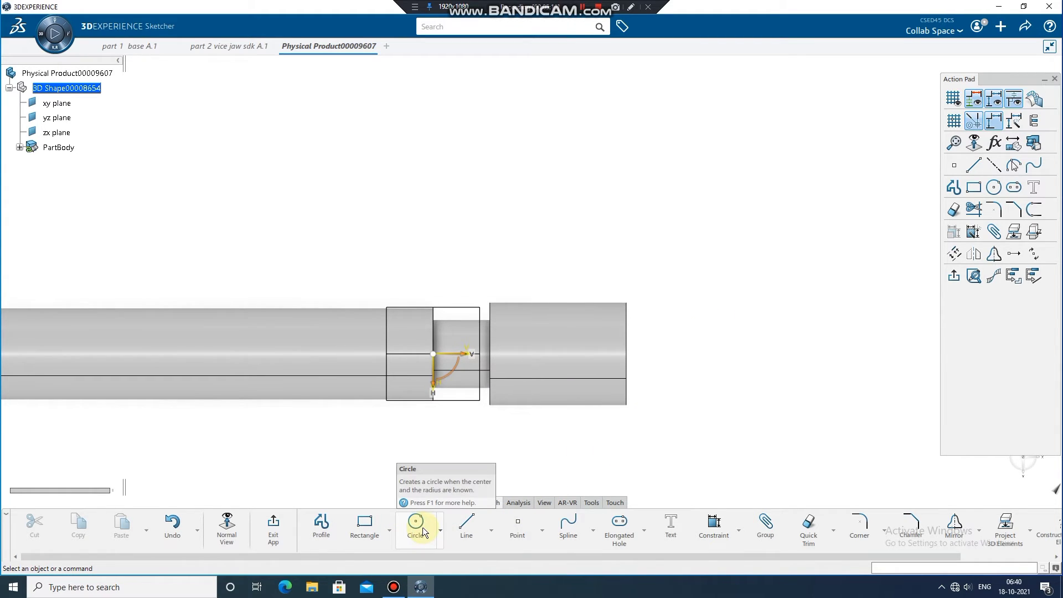
click(422, 527)
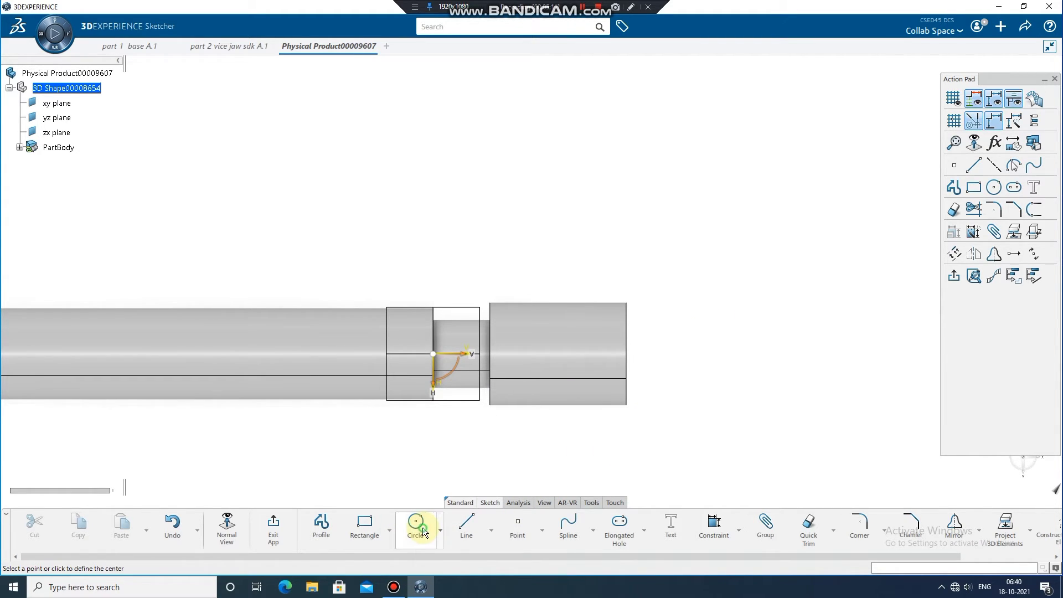
click(557, 352)
click(576, 337)
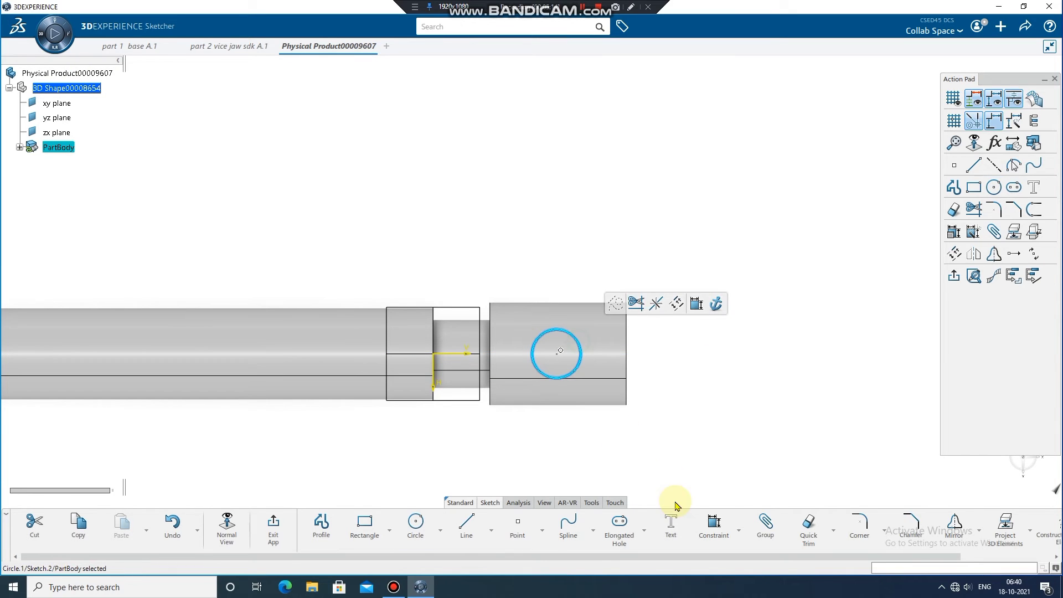
Dimension the diameter of the circle on the shaft's large end section and set it to 6 mm
click(713, 520)
click(647, 407)
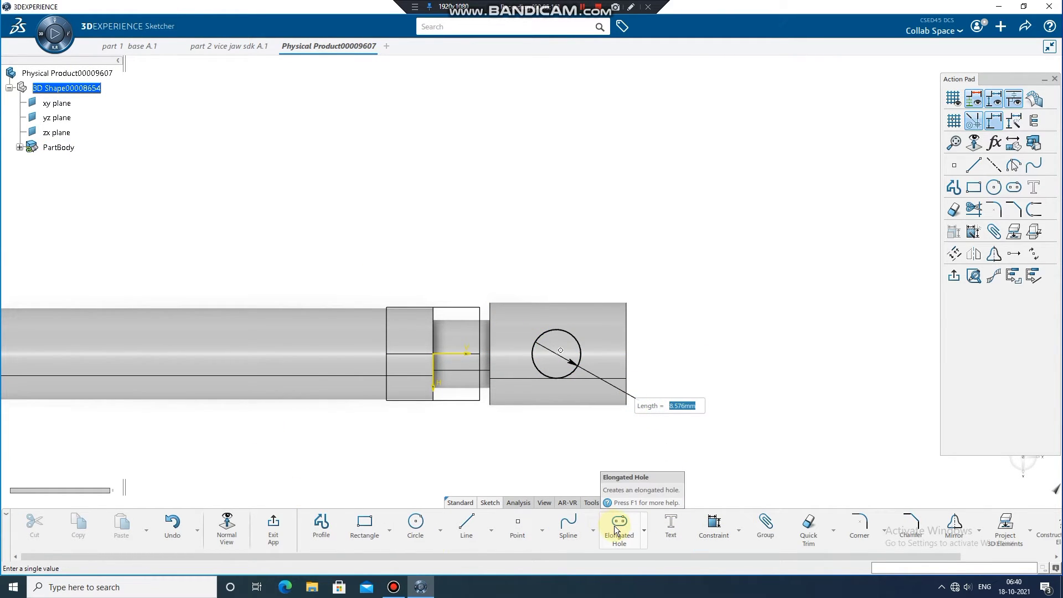
text(6)
key(Return)
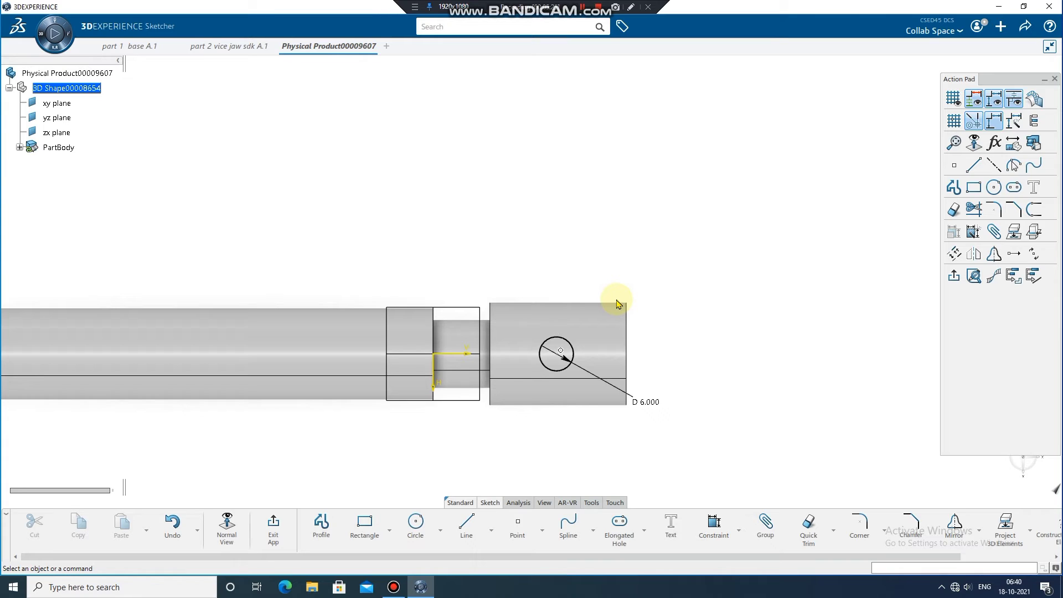
Dimension the distance from the circle's centre to the shaft's outer end face and set it to 12 mm
click(562, 353)
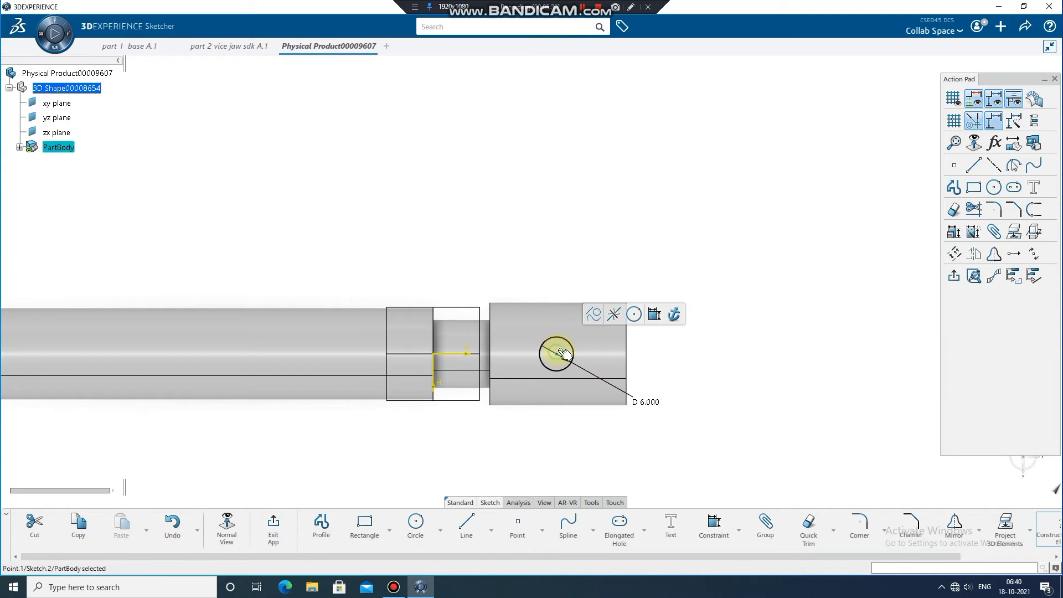
click(626, 344)
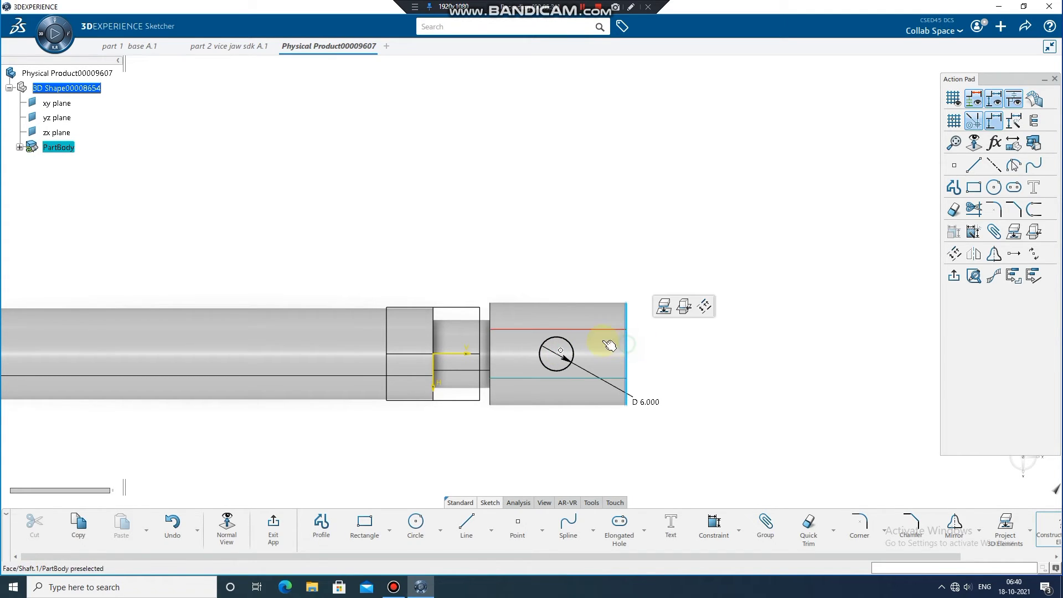
click(714, 525)
click(562, 354)
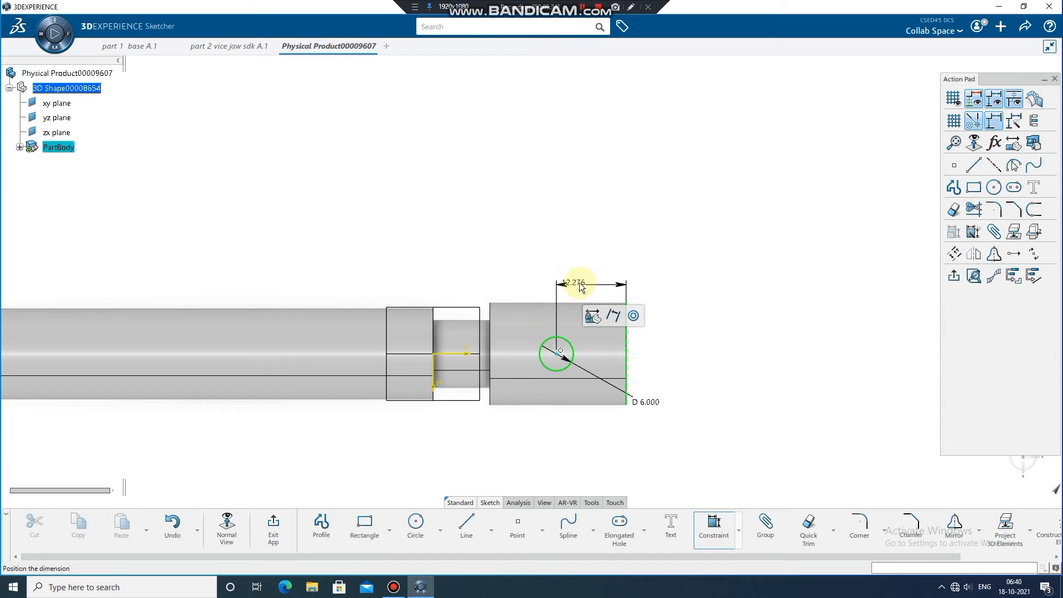
click(590, 288)
text(12)
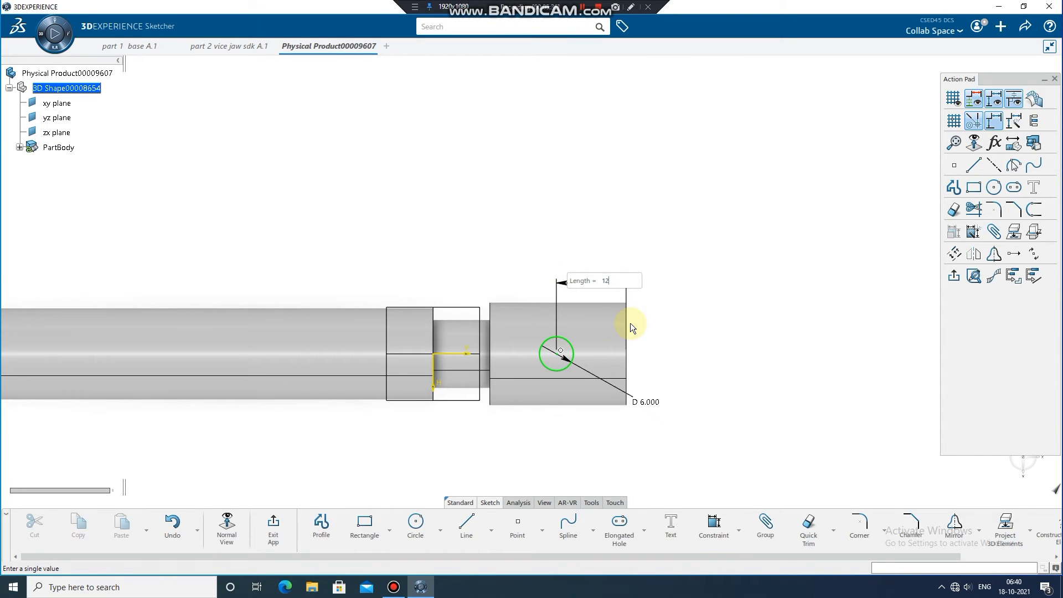
key(Return)
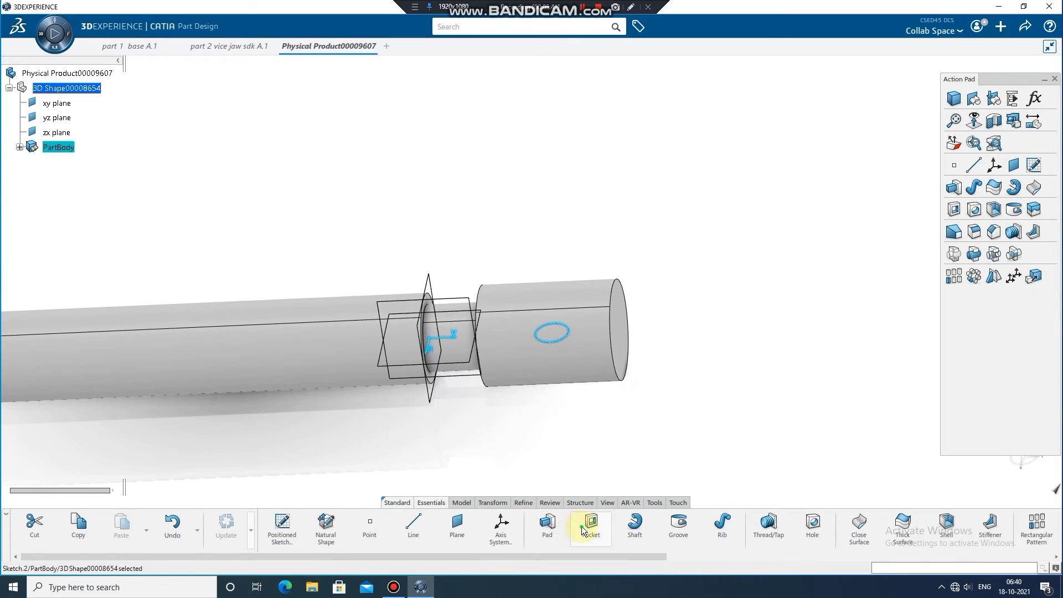
Cut the circle through the large end section with a 20 mm Pocket using mirrored extent on both sides of the sketch
click(591, 523)
click(881, 289)
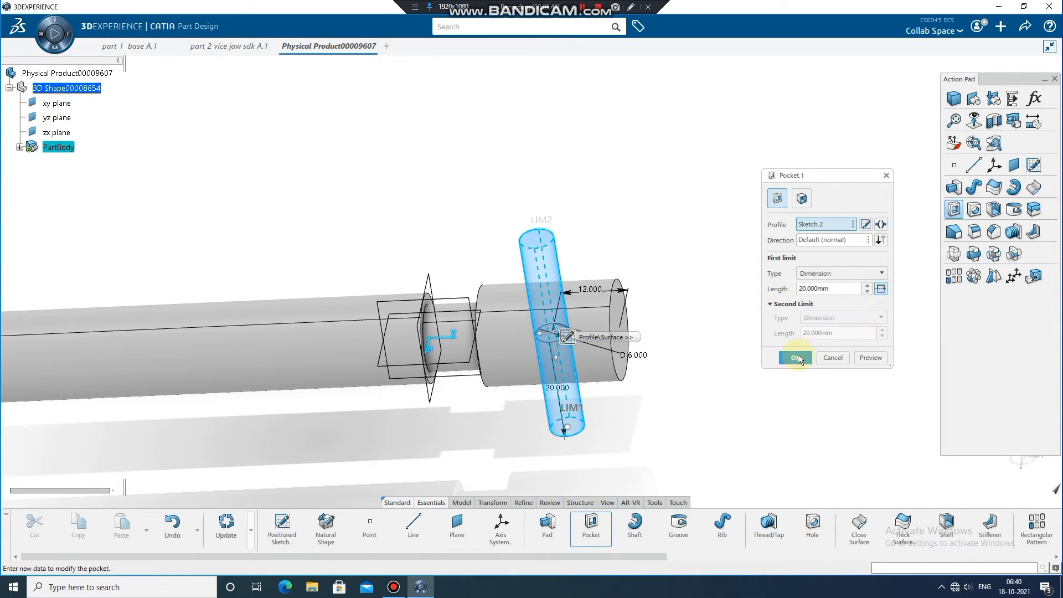
click(796, 357)
middle_drag(656, 312, 494, 349)
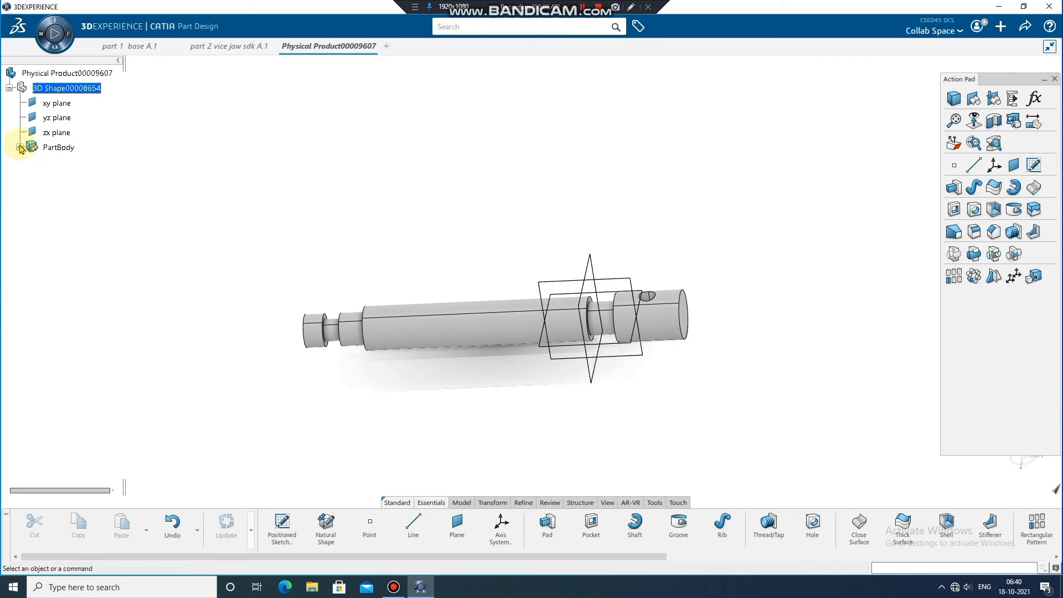
Change the fill colour of the PartBody to light brown in its graphic properties
click(54, 146)
right_click(57, 148)
click(94, 204)
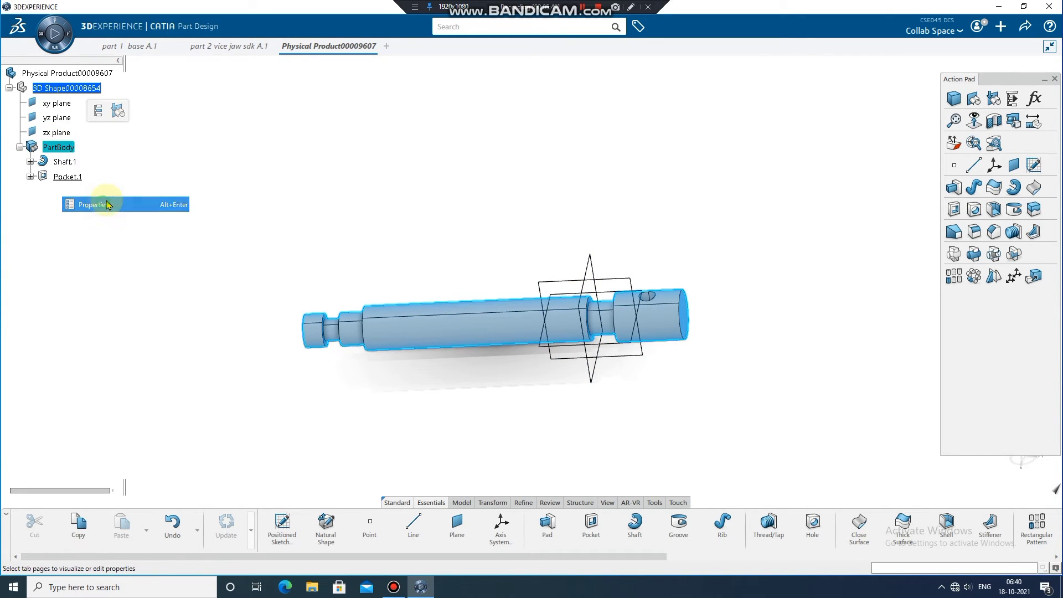
click(904, 271)
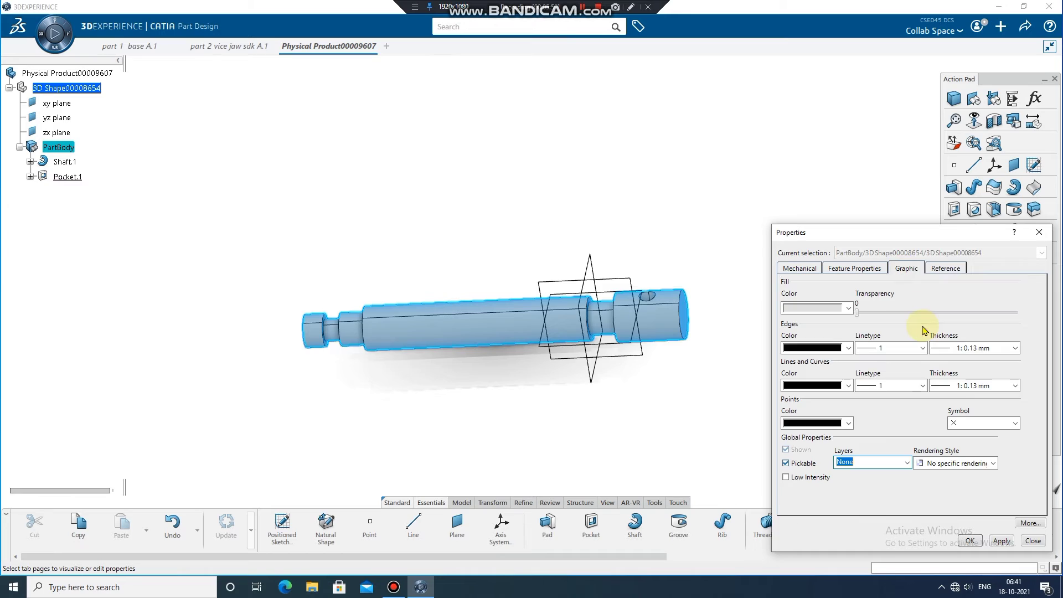
click(851, 311)
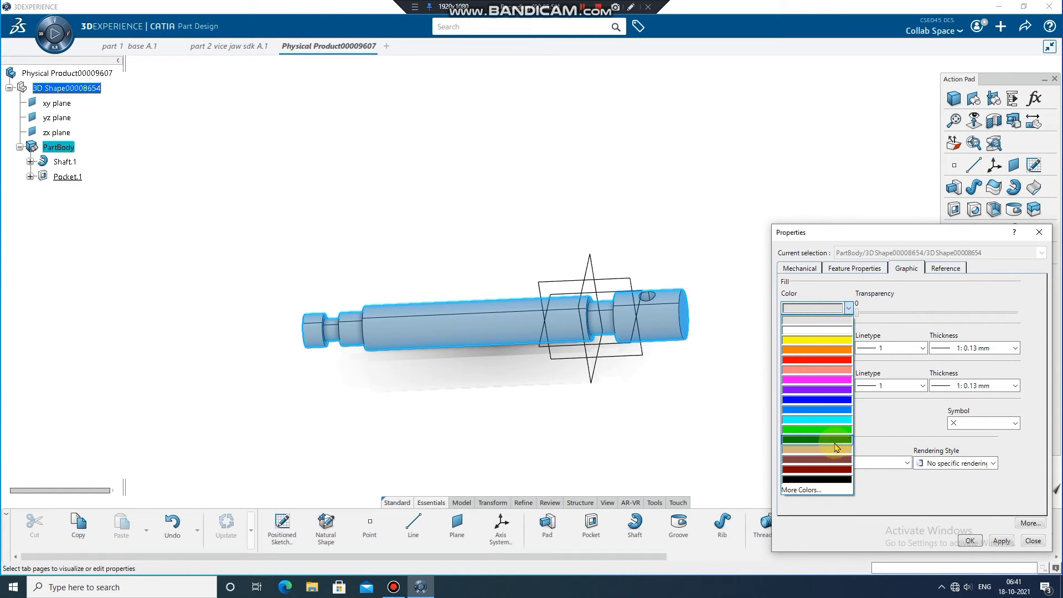
click(833, 450)
click(995, 541)
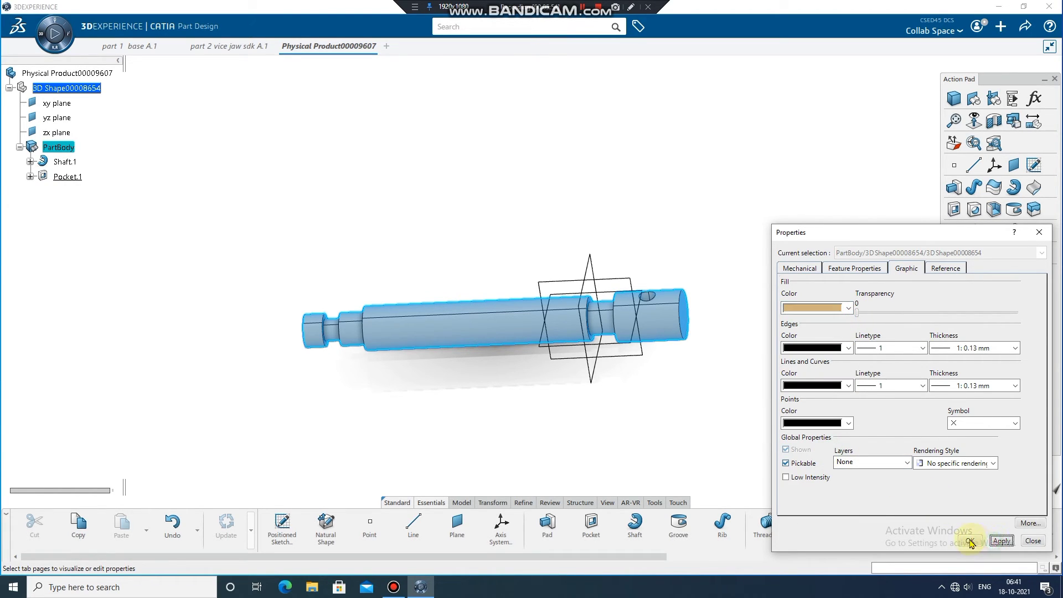
click(969, 541)
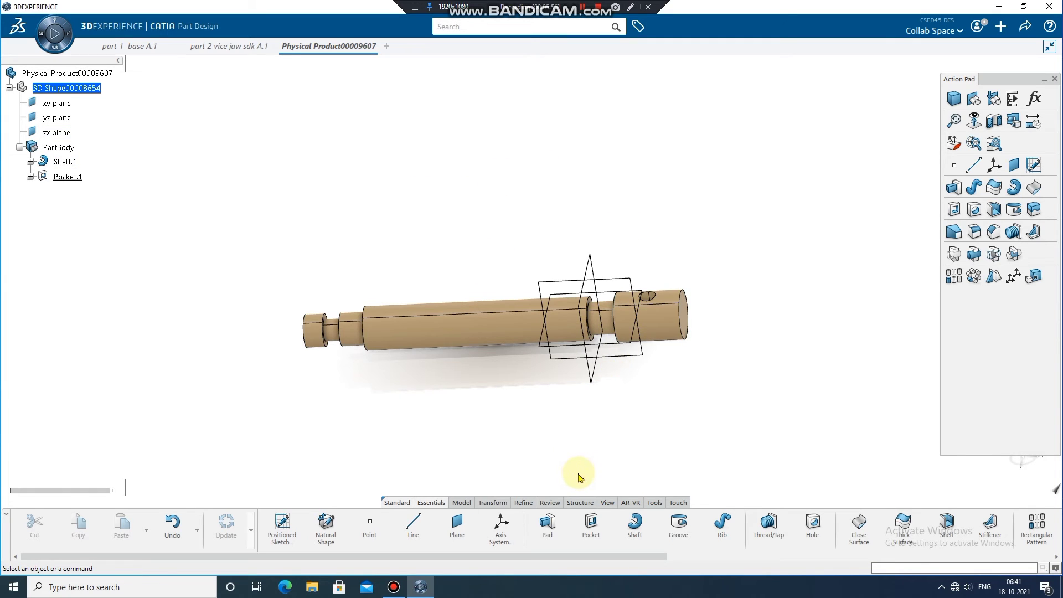
Set the physical product's title to "part 3 jaw screw" and save it
click(607, 503)
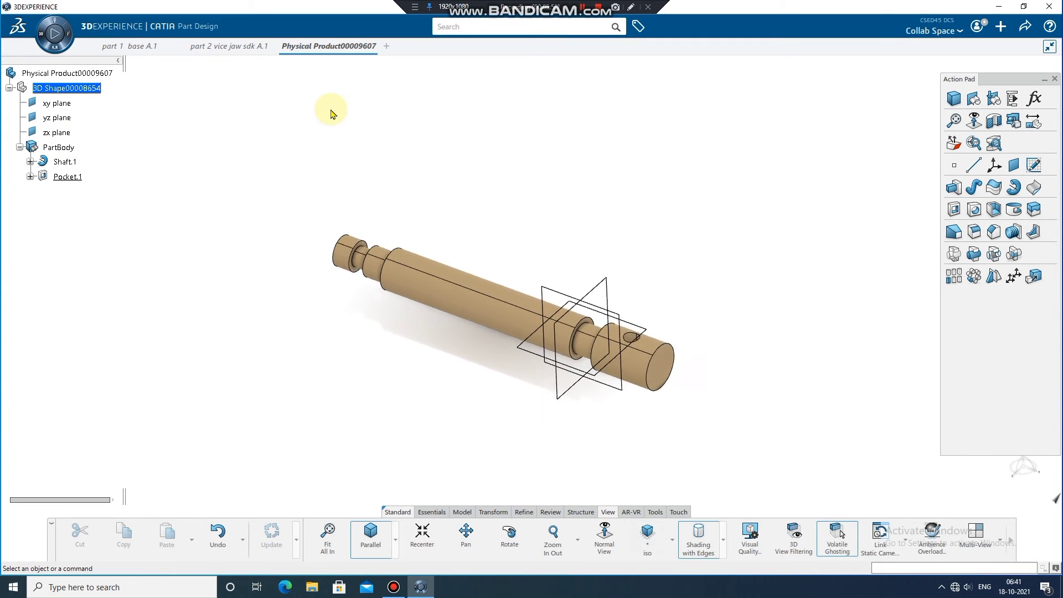
right_click(73, 75)
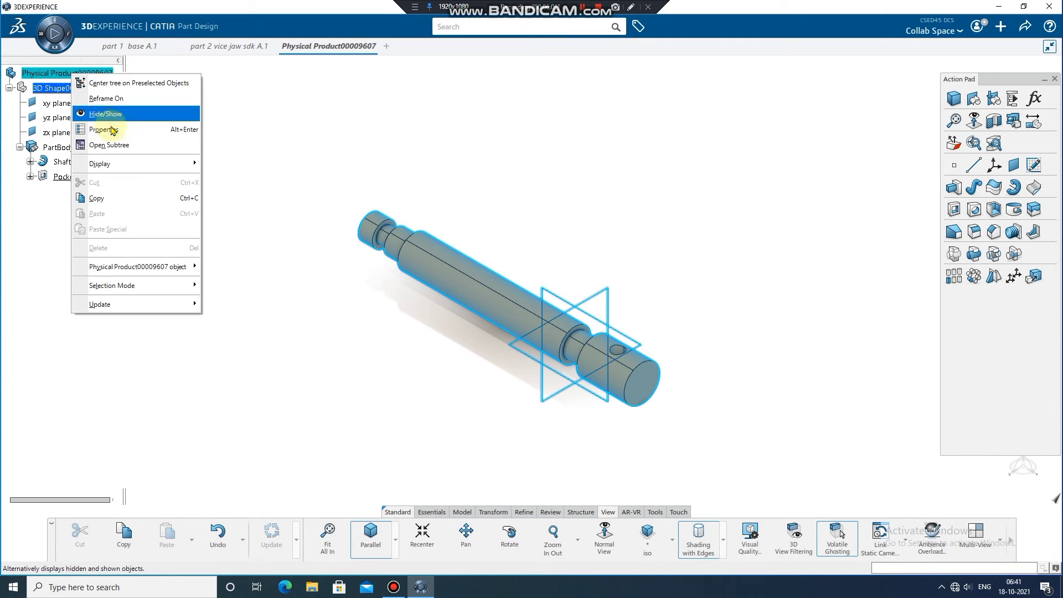
click(83, 130)
click(835, 268)
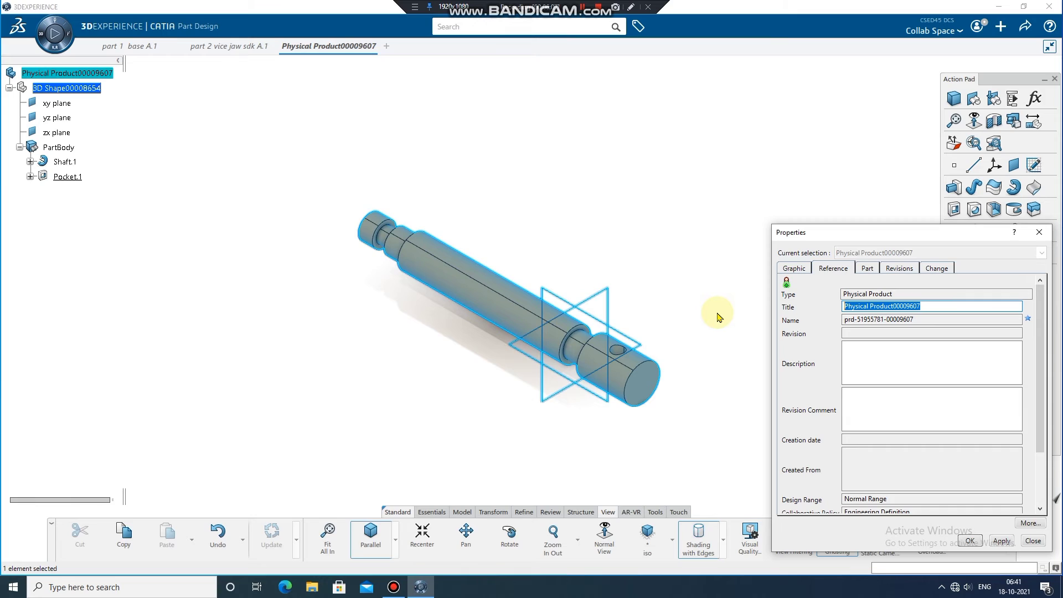
text(part 3 jaw screw)
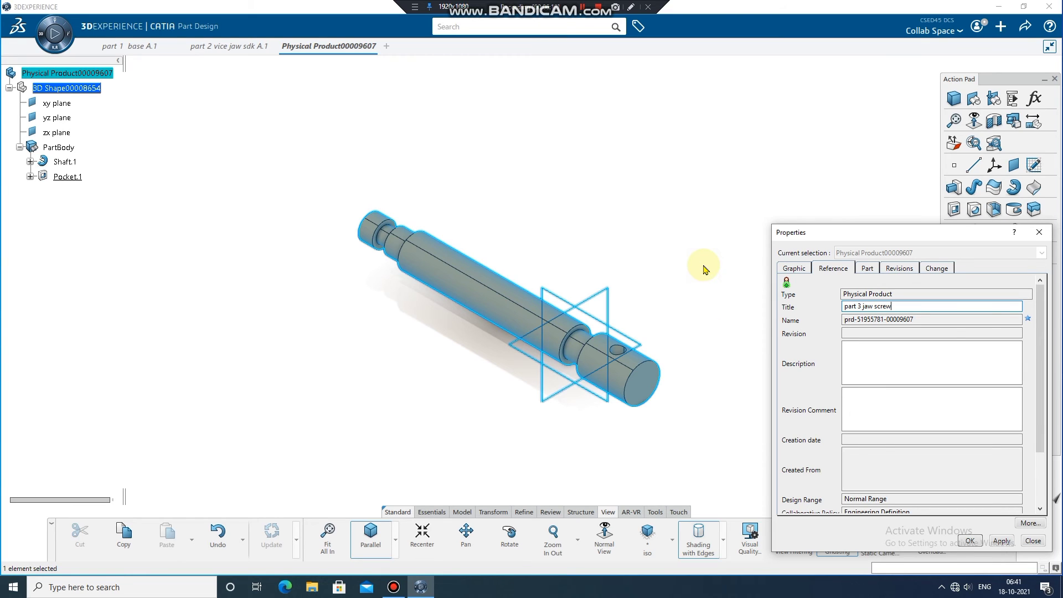
click(1001, 541)
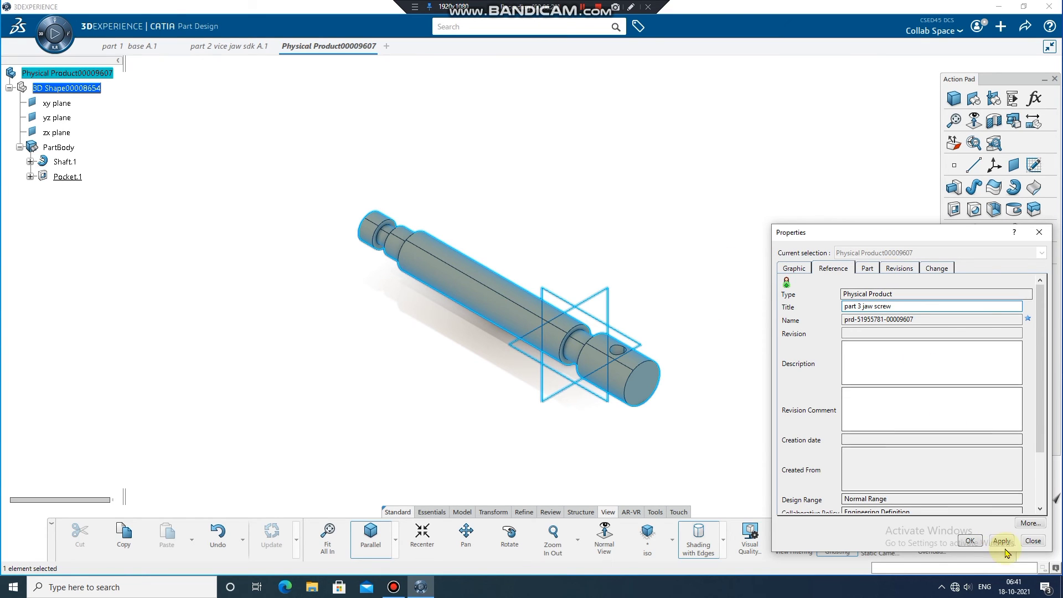
click(969, 540)
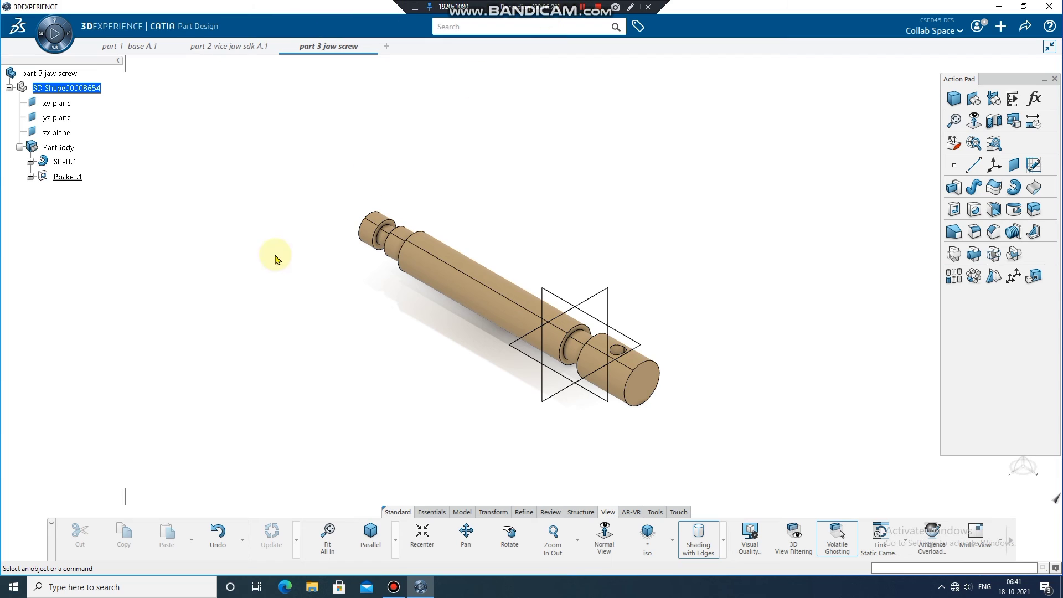
key(ctrl+s)
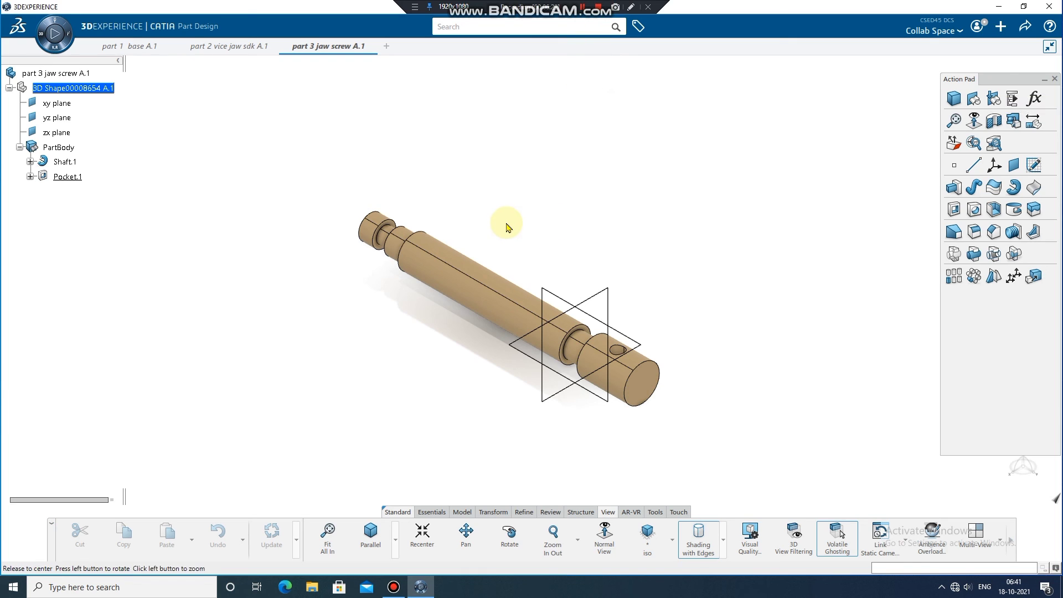
middle_drag(506, 223, 717, 226)
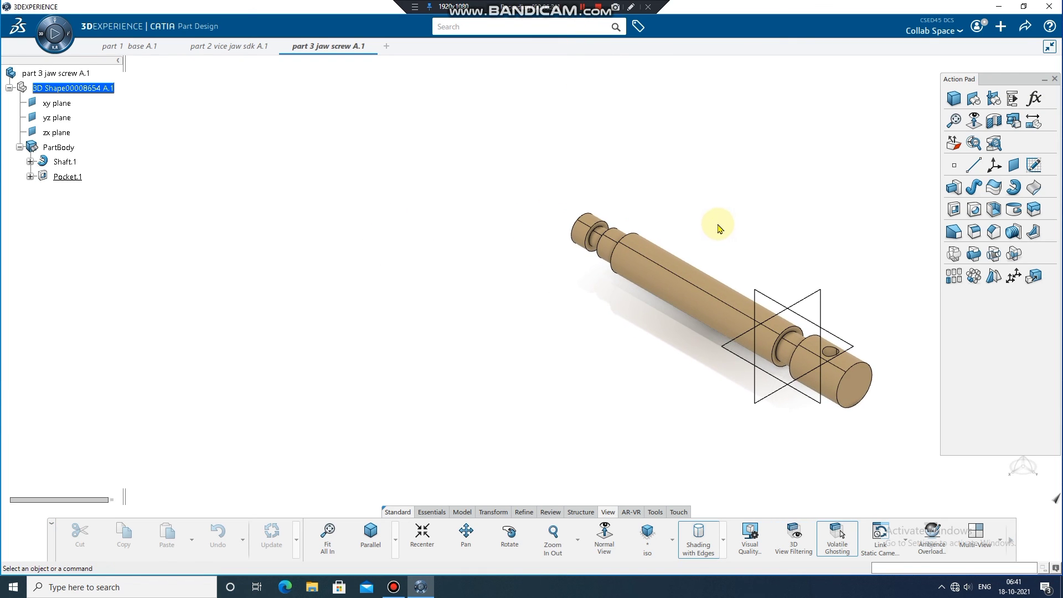